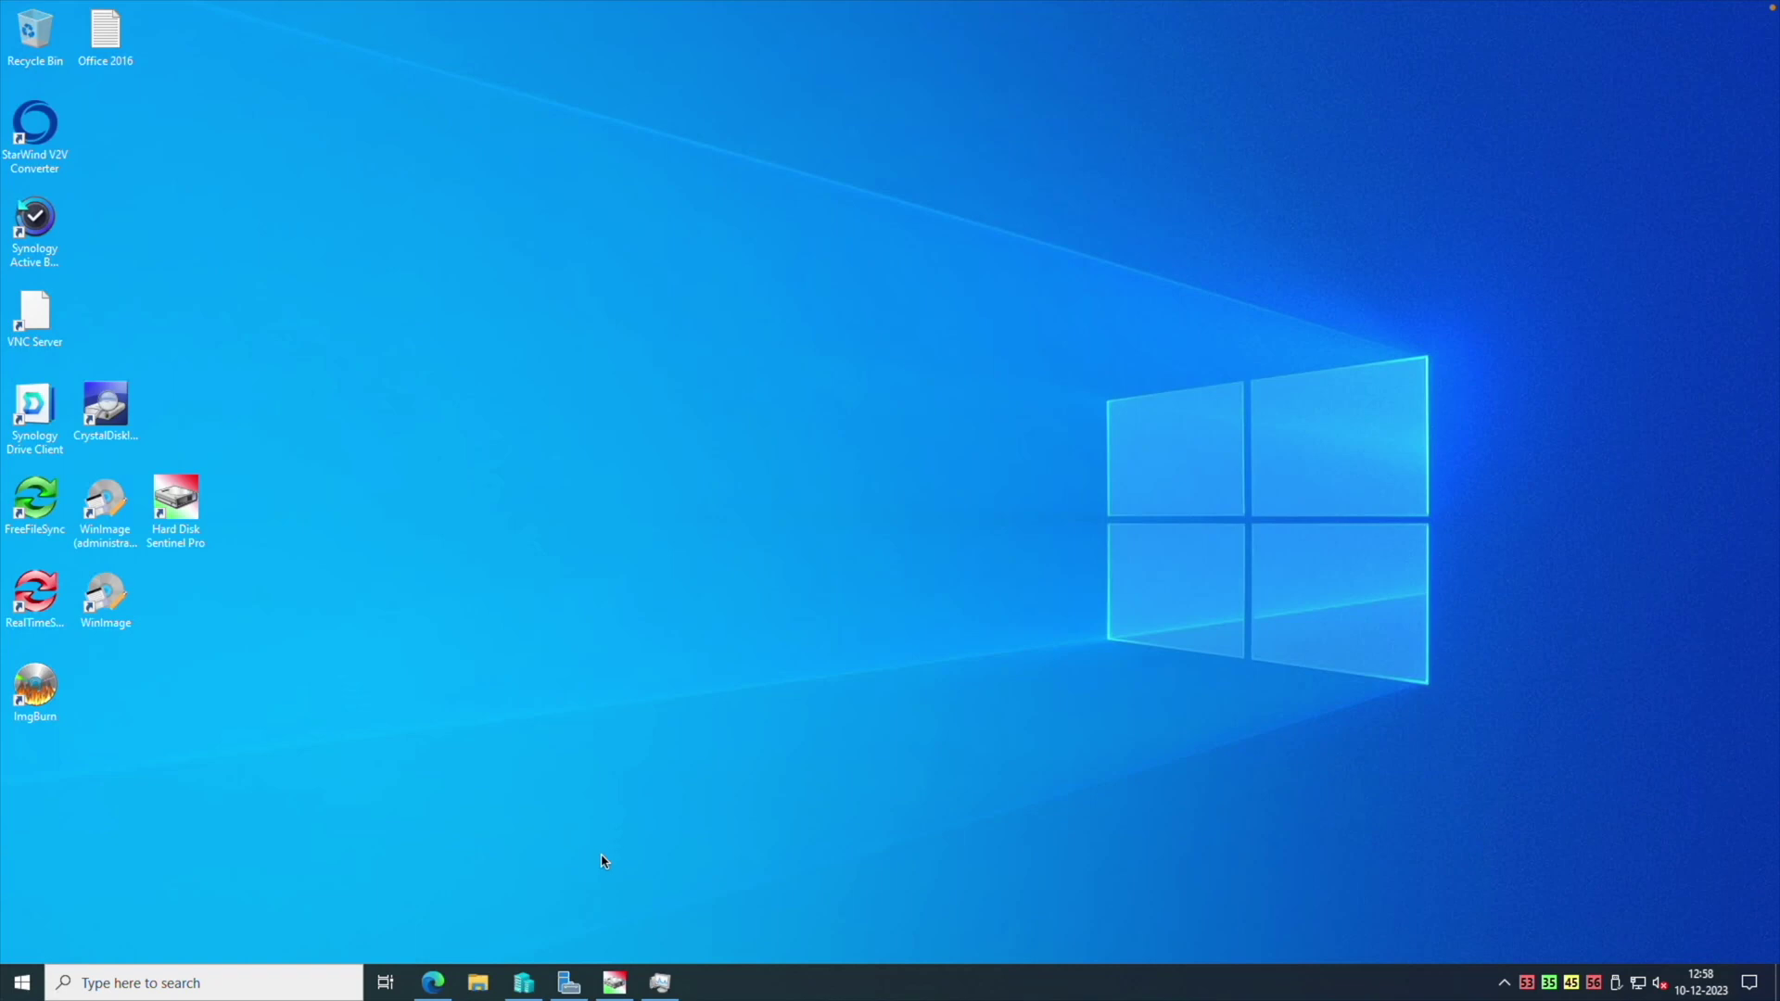
left_click(432, 981)
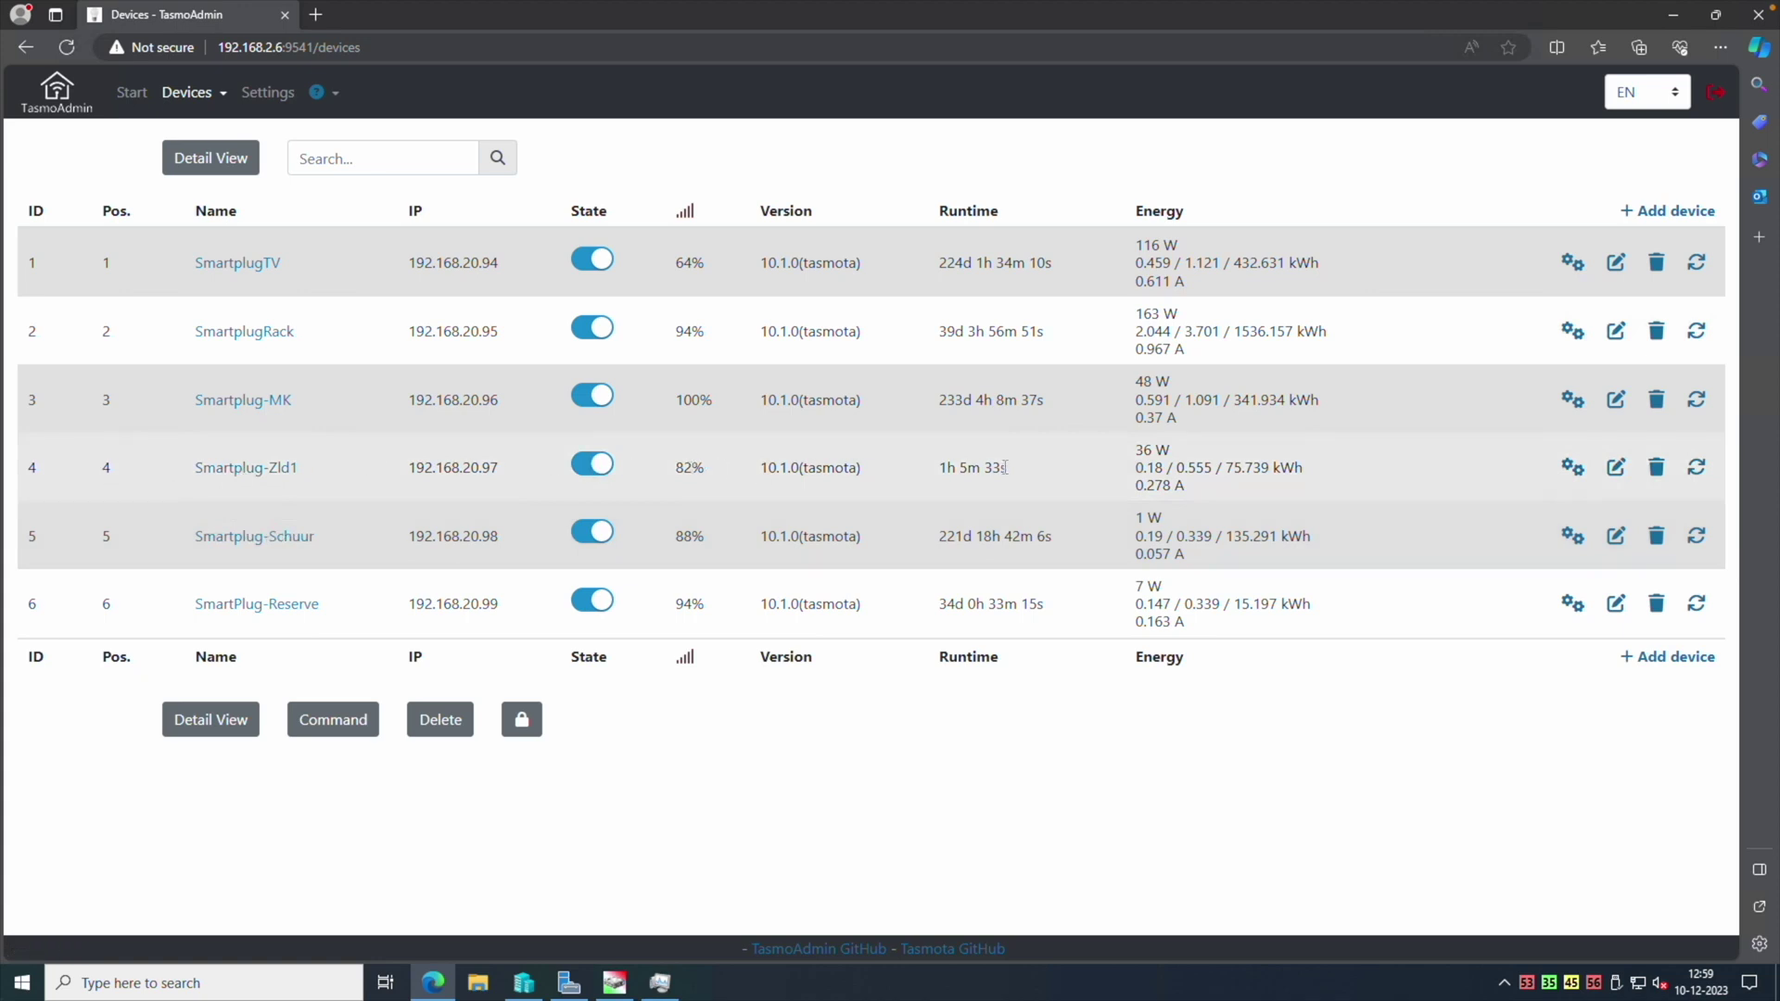
mouse_move(963, 475)
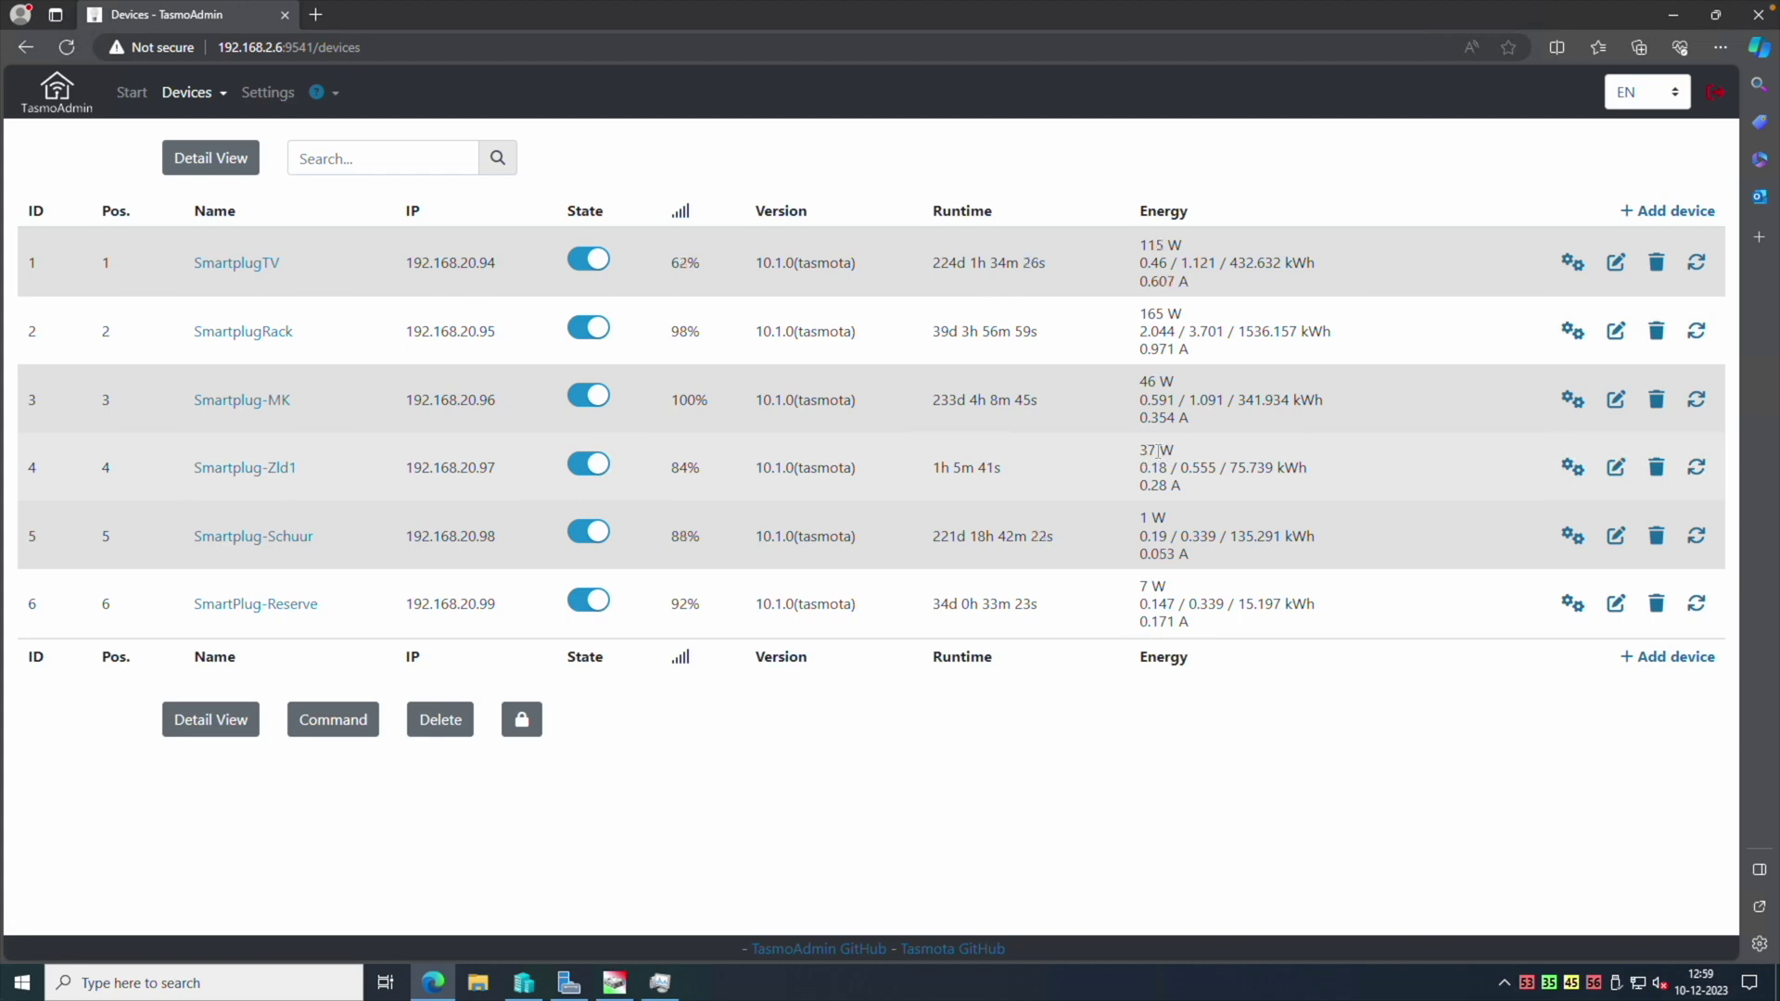
left_click_drag(1139, 452, 1151, 451)
left_click(1154, 455)
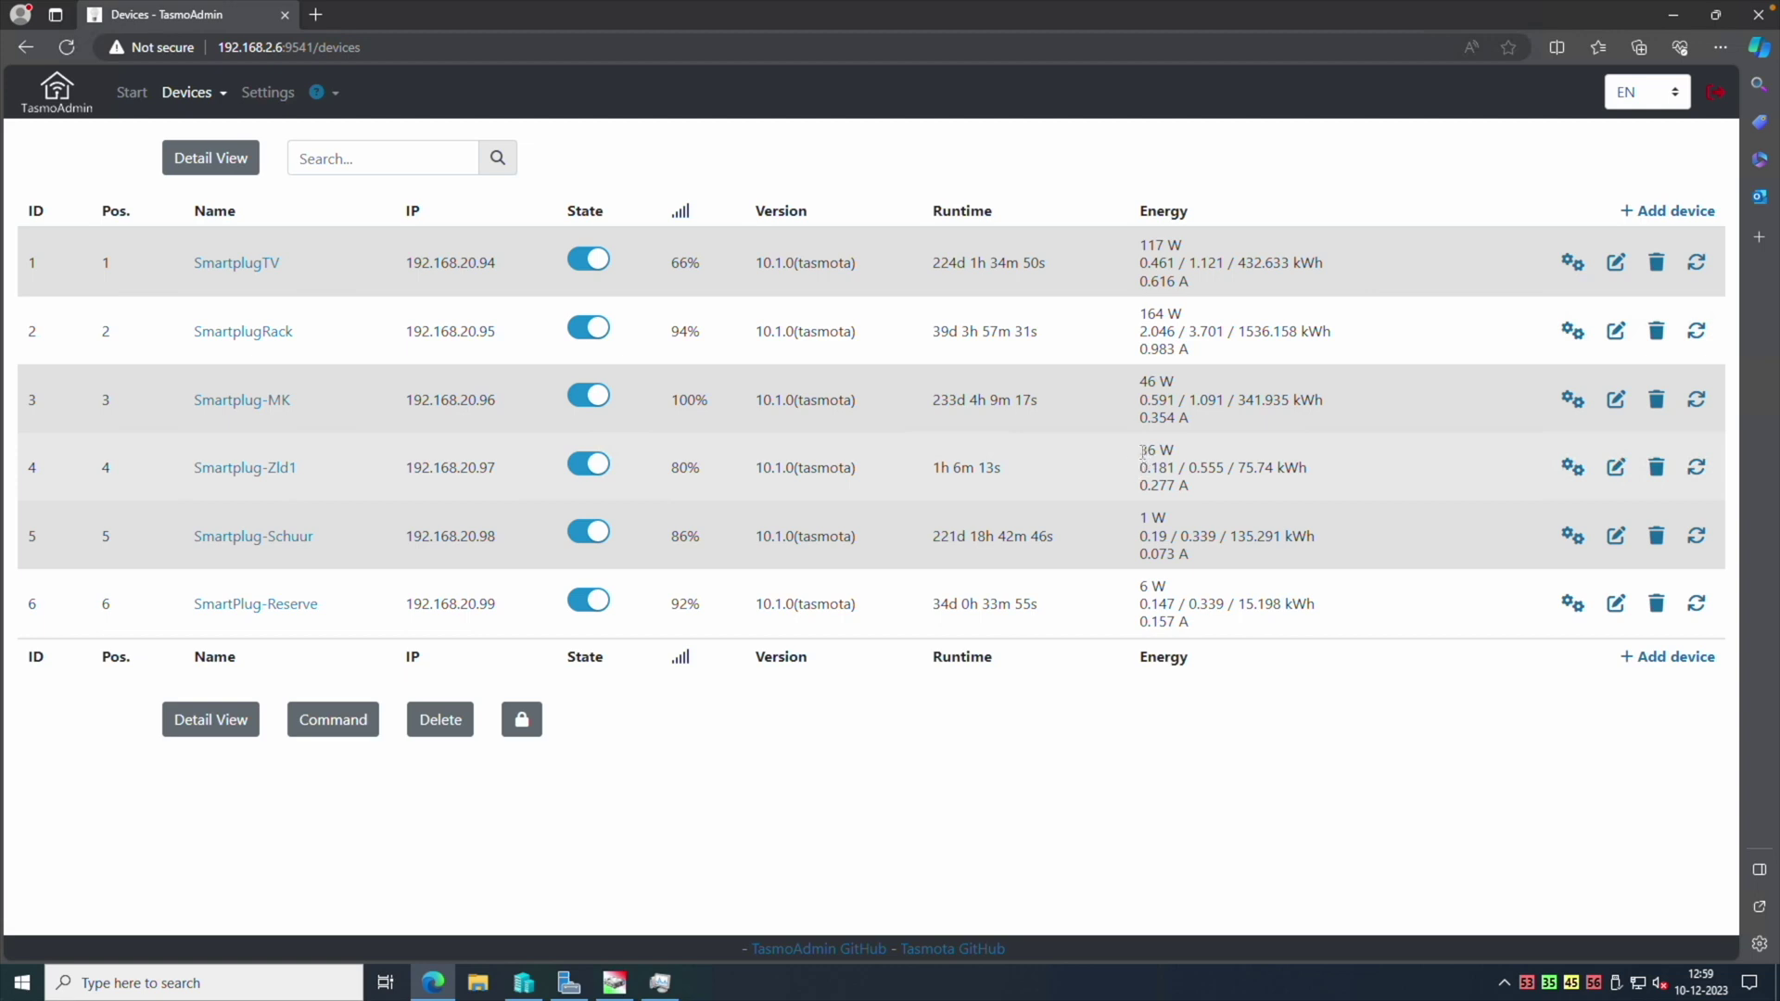
left_click_drag(1139, 450, 1157, 450)
left_click(1159, 451)
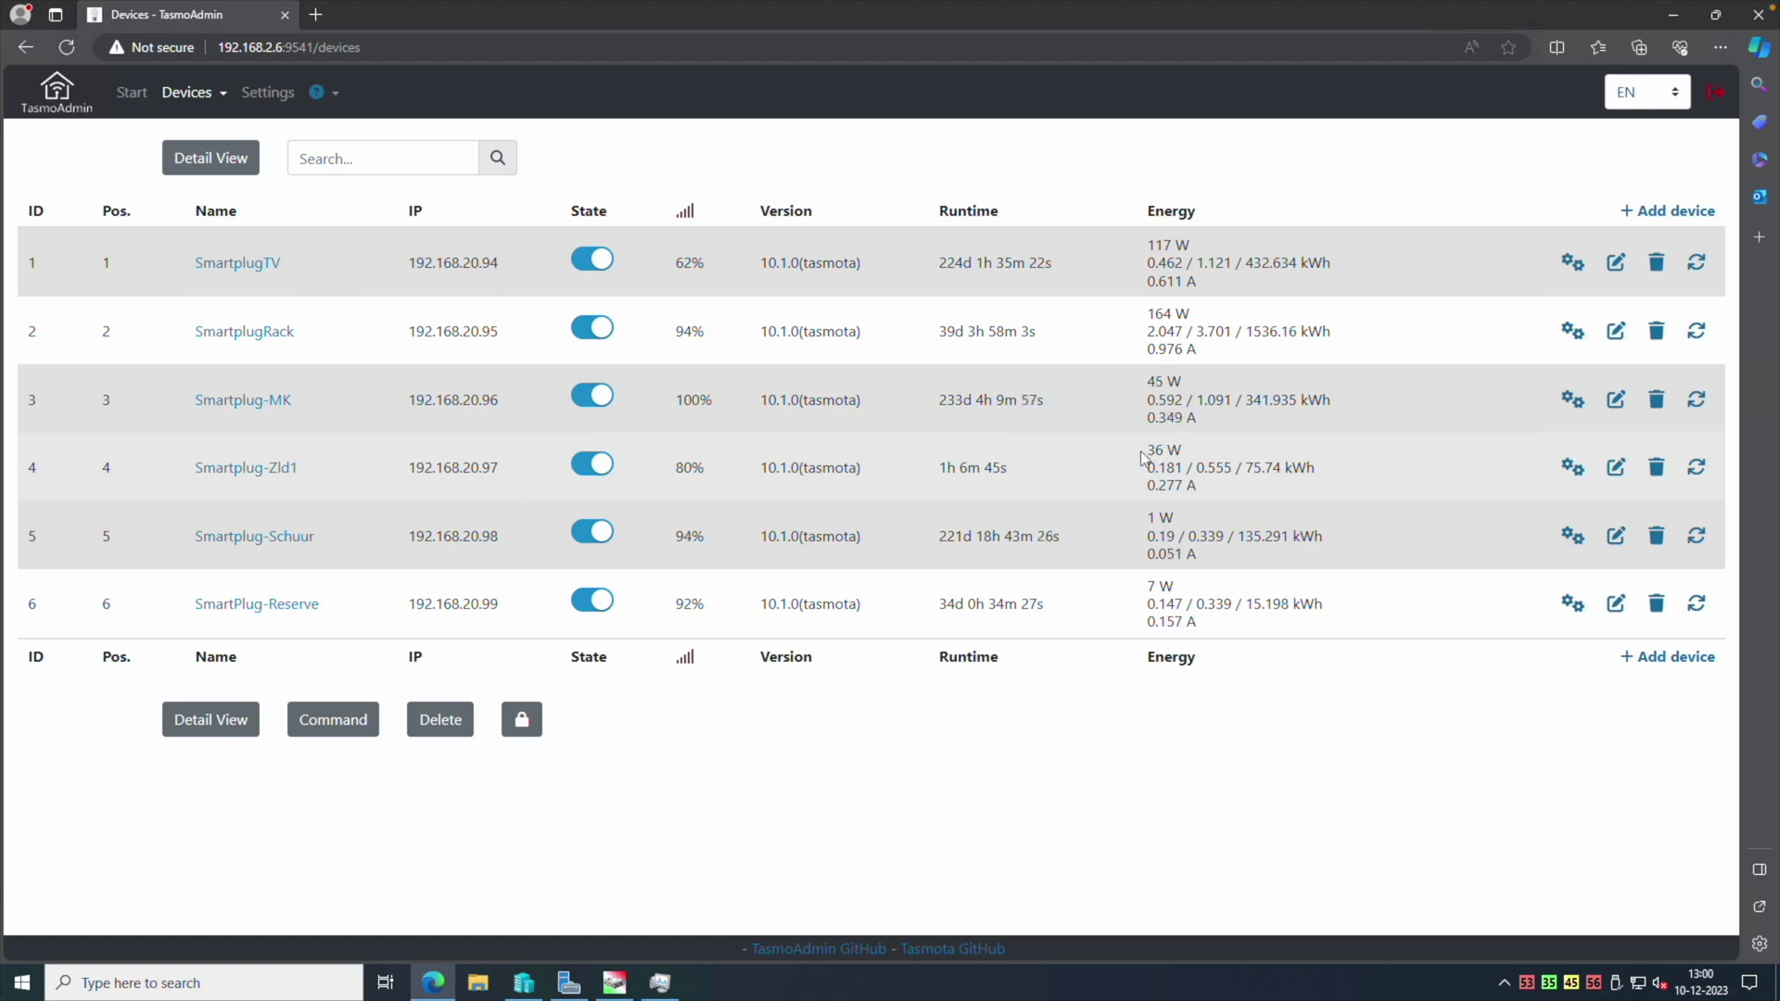
left_click(1673, 14)
Show Task Manager's Performance graphs for the Intel N100, running about 13% at 2.51 GHz
left_click(660, 983)
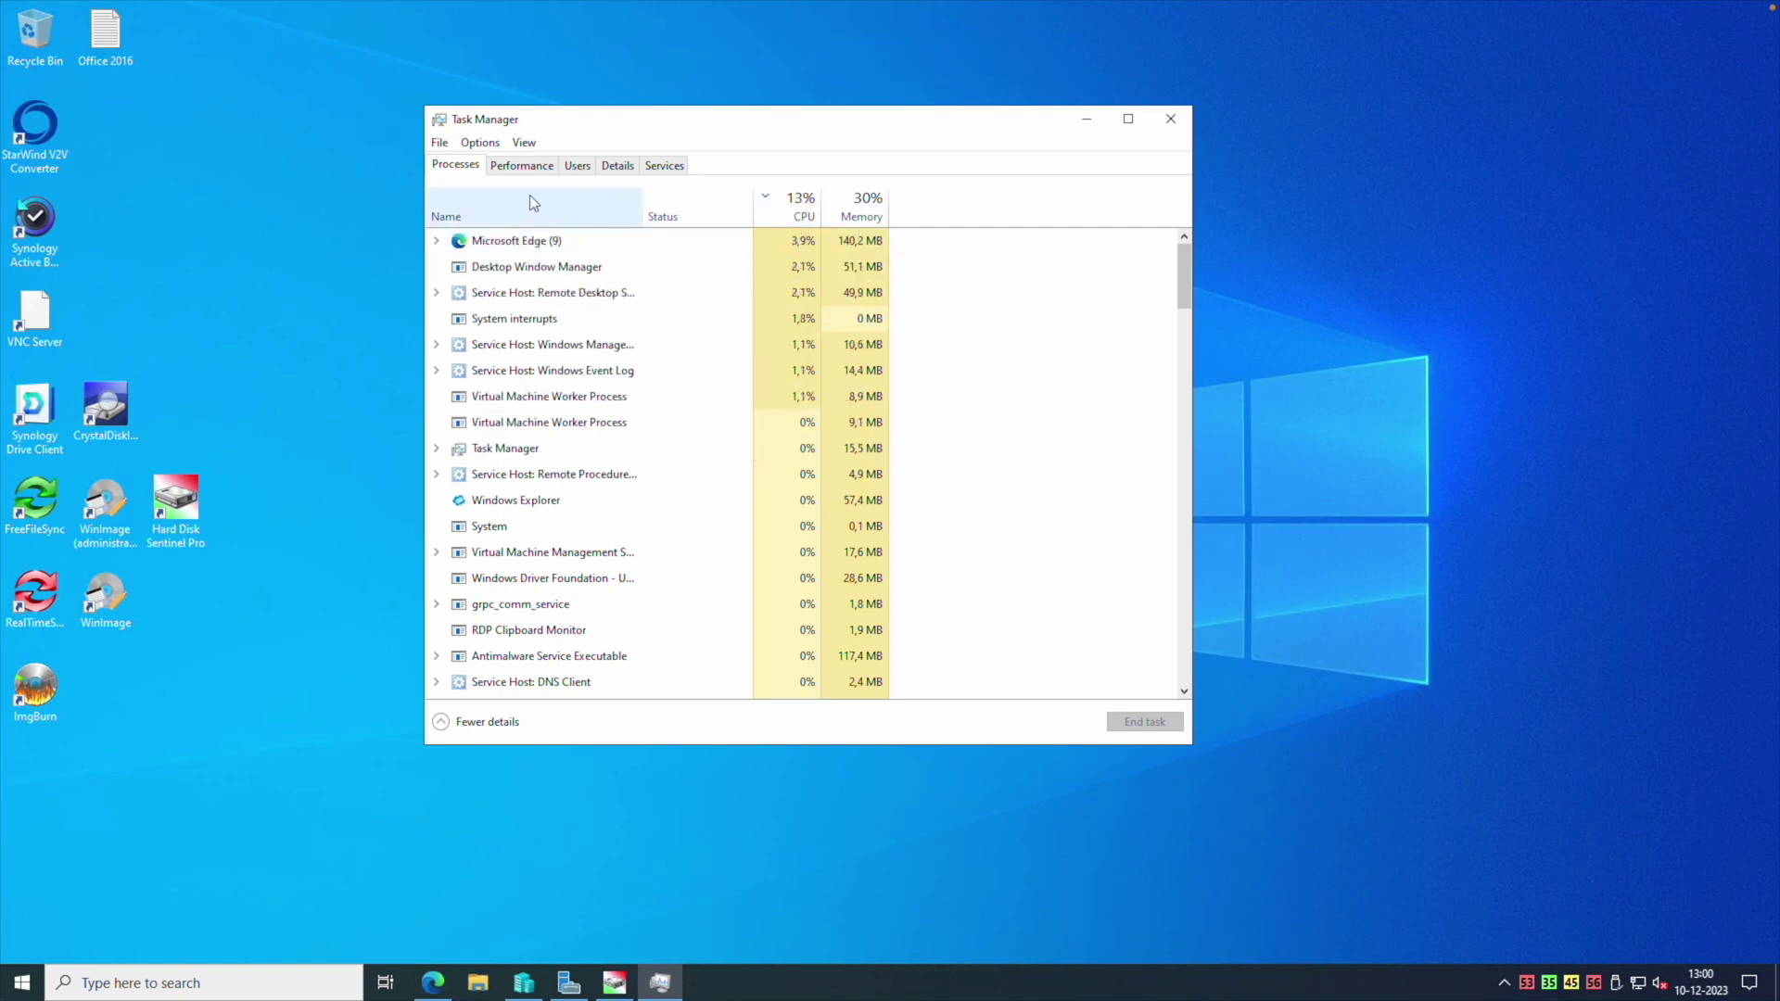
left_click(521, 167)
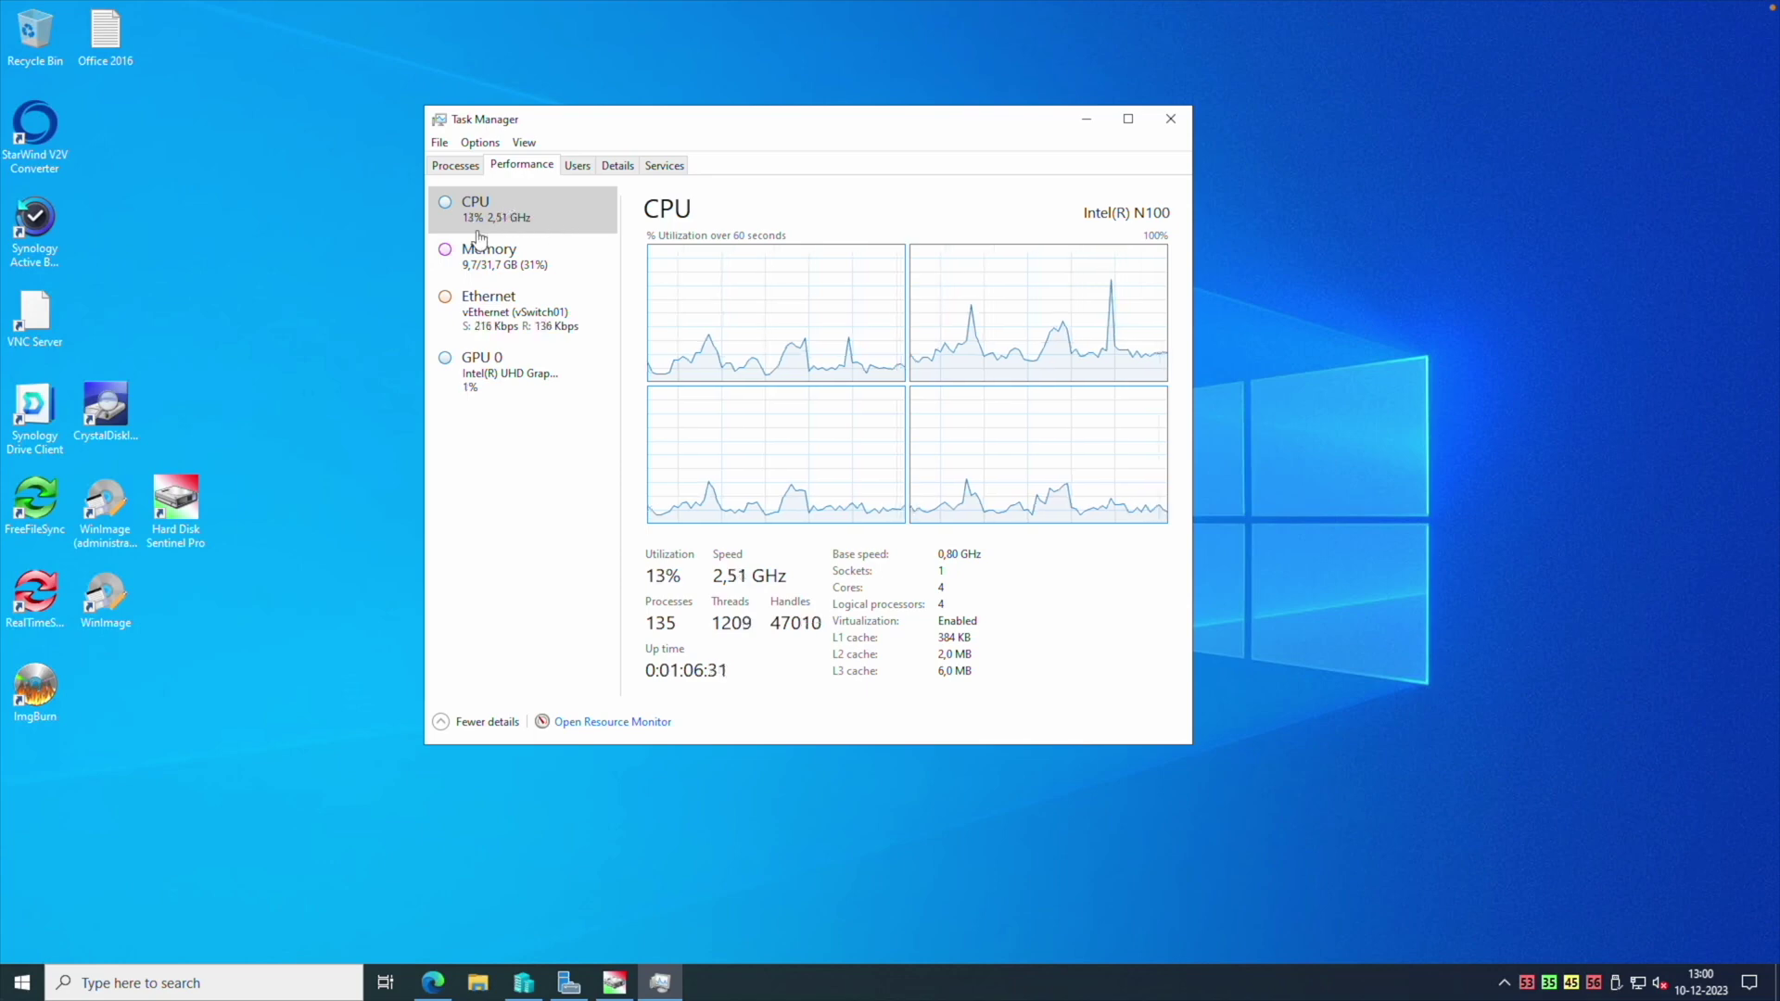
left_click(23, 983)
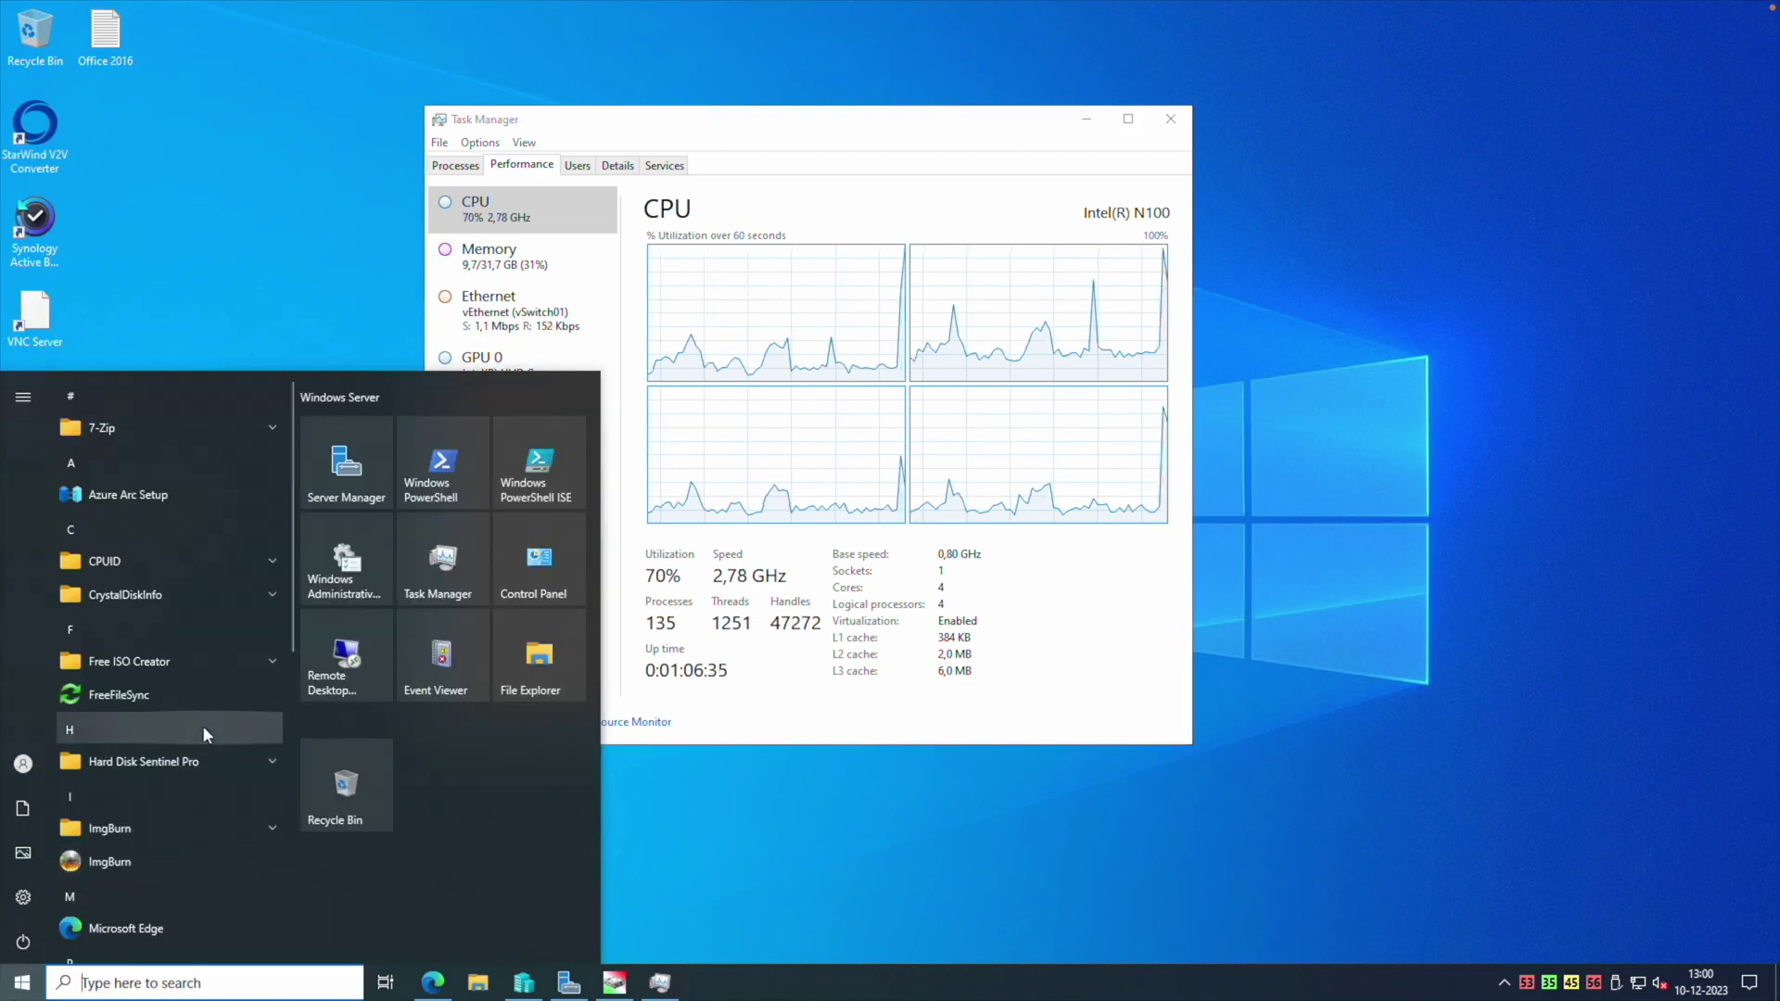
scroll(194, 765, "down", 4)
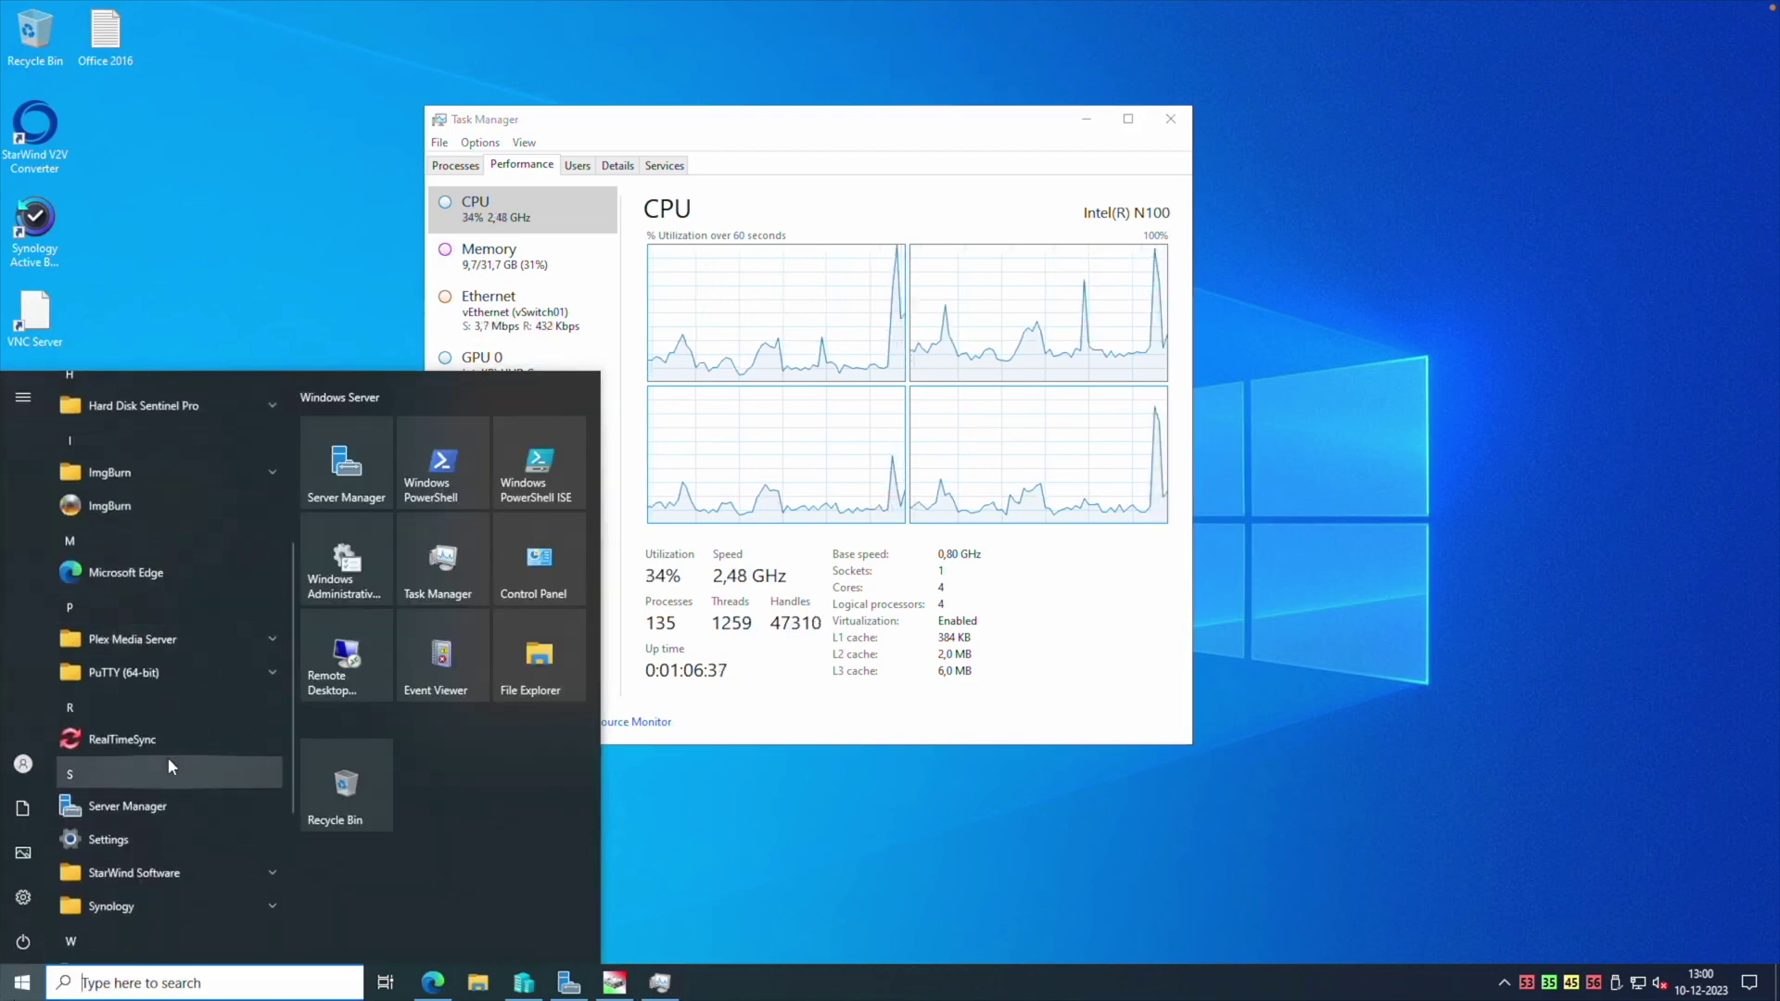
scroll(174, 744, "down", 3)
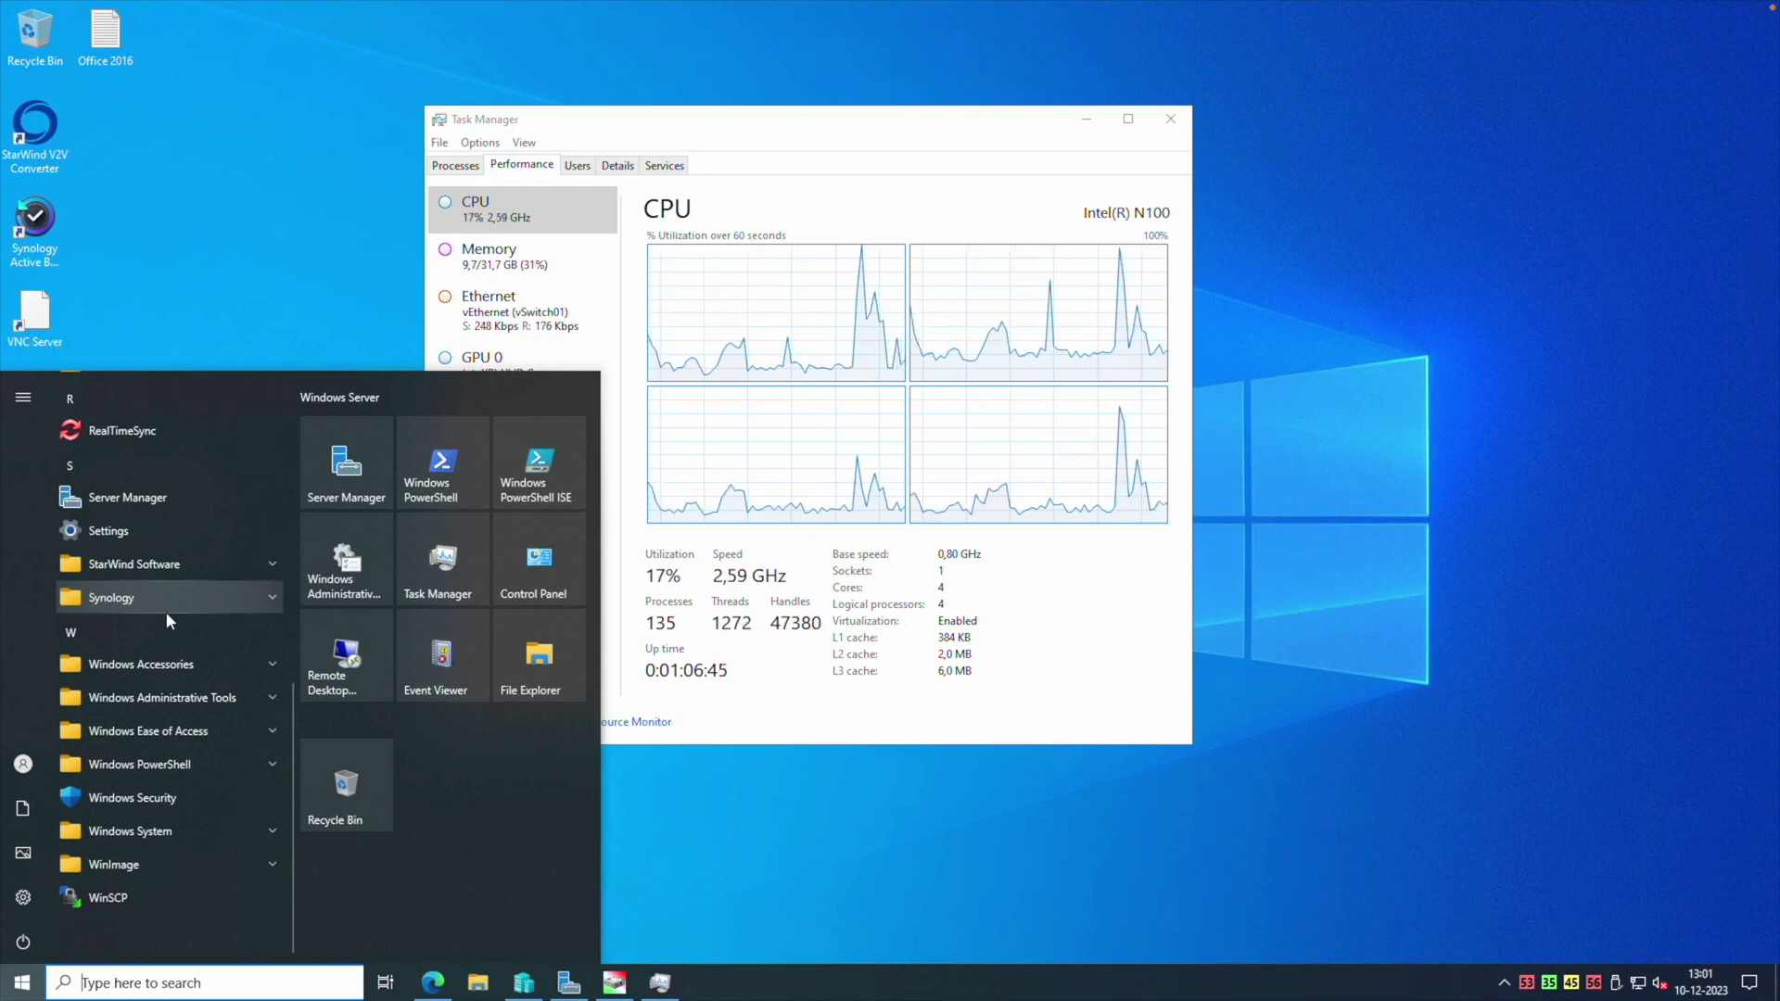
scroll(165, 612, "up", 5)
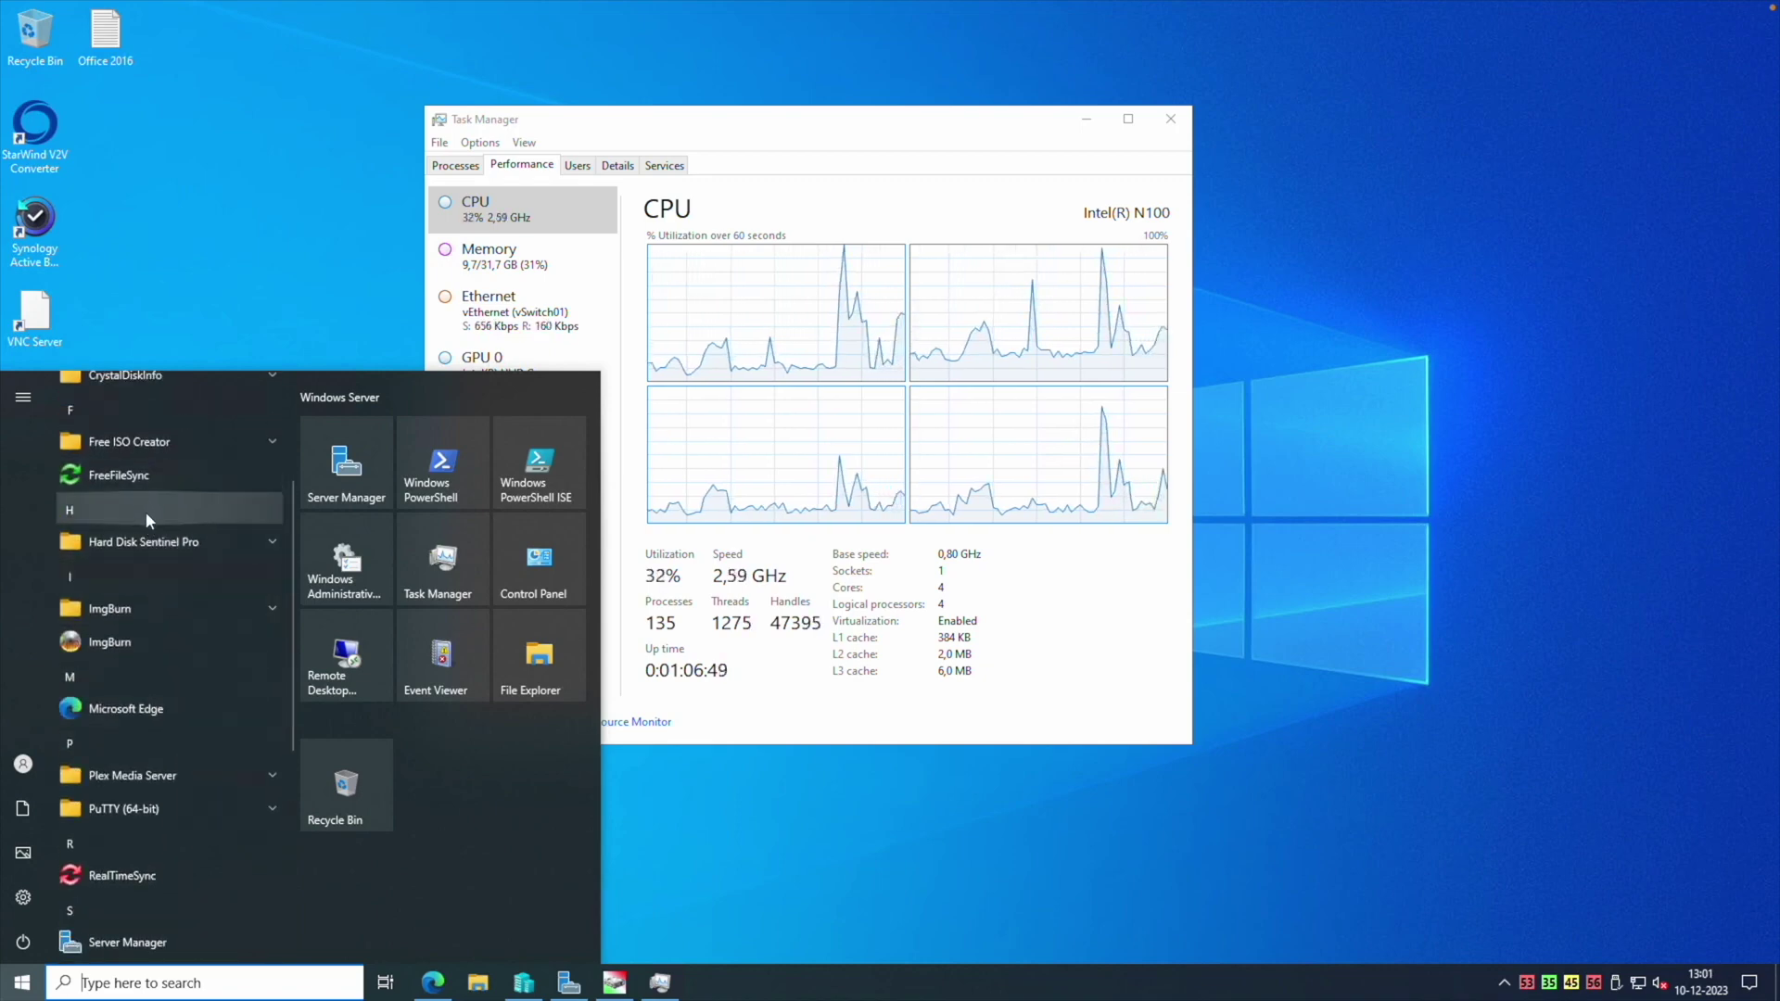
key("Escape")
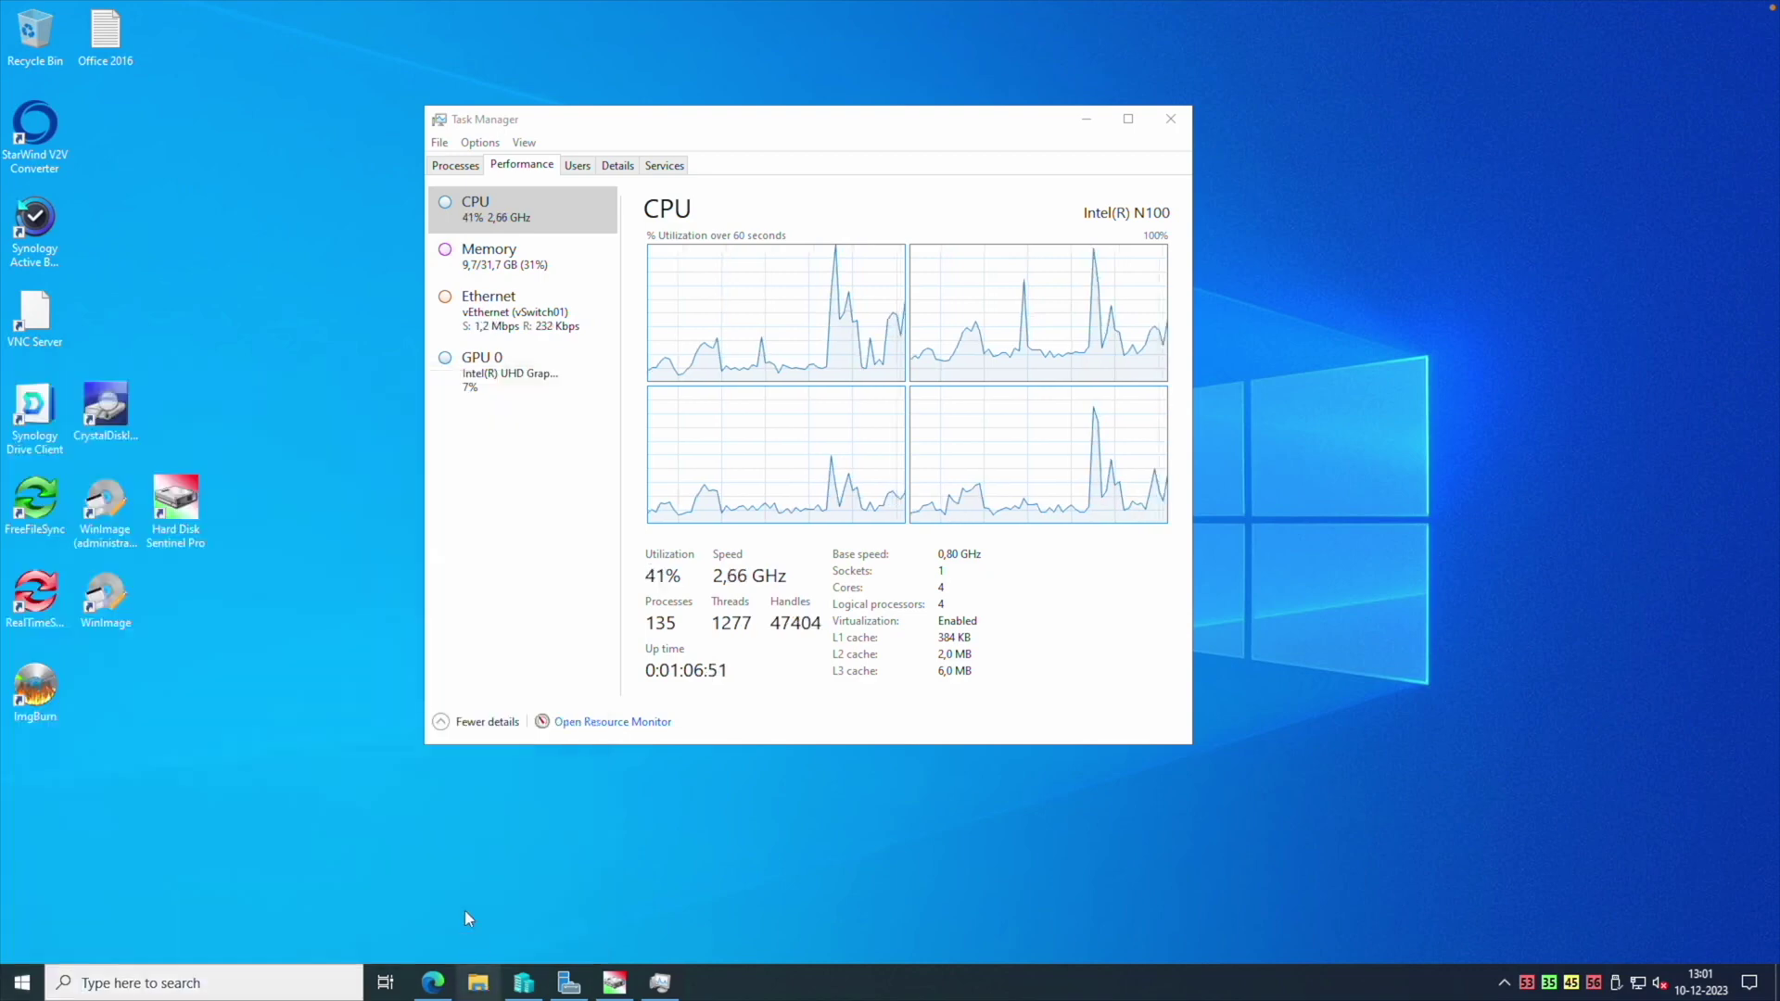
left_click(478, 982)
Install hwmonitor_1.52 from Downloads into the default folder, accepting each setup page
left_click(462, 440)
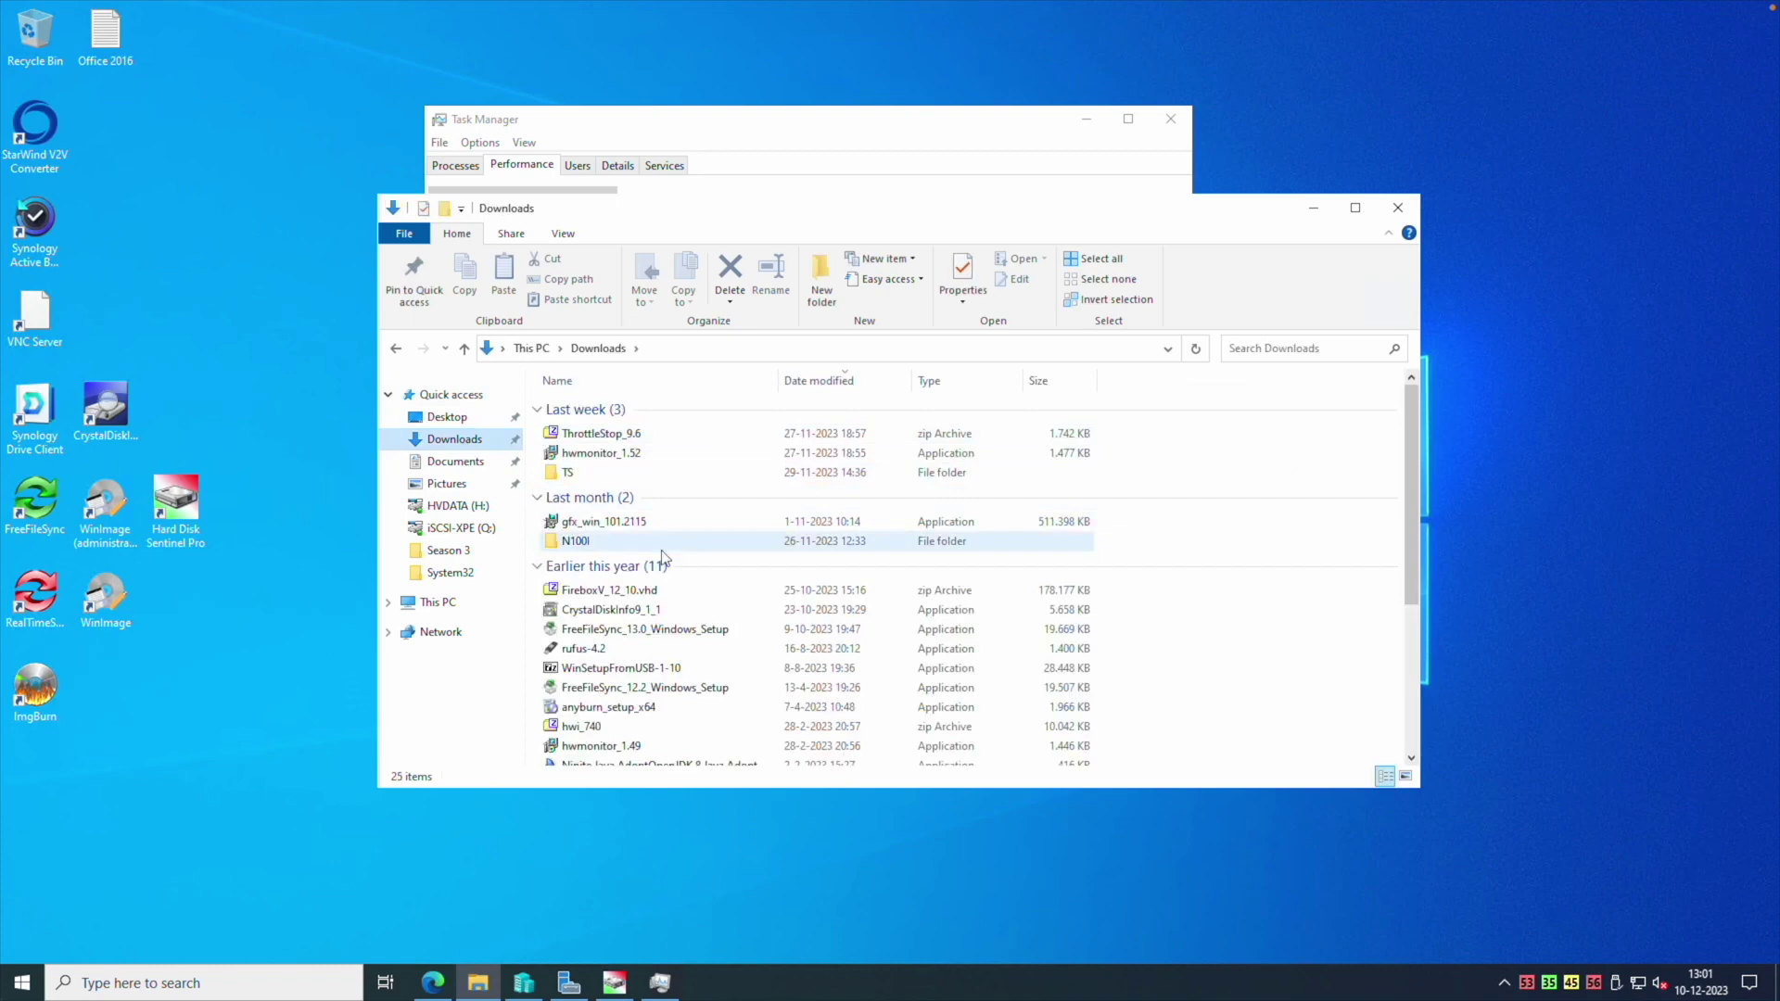
left_click(593, 726)
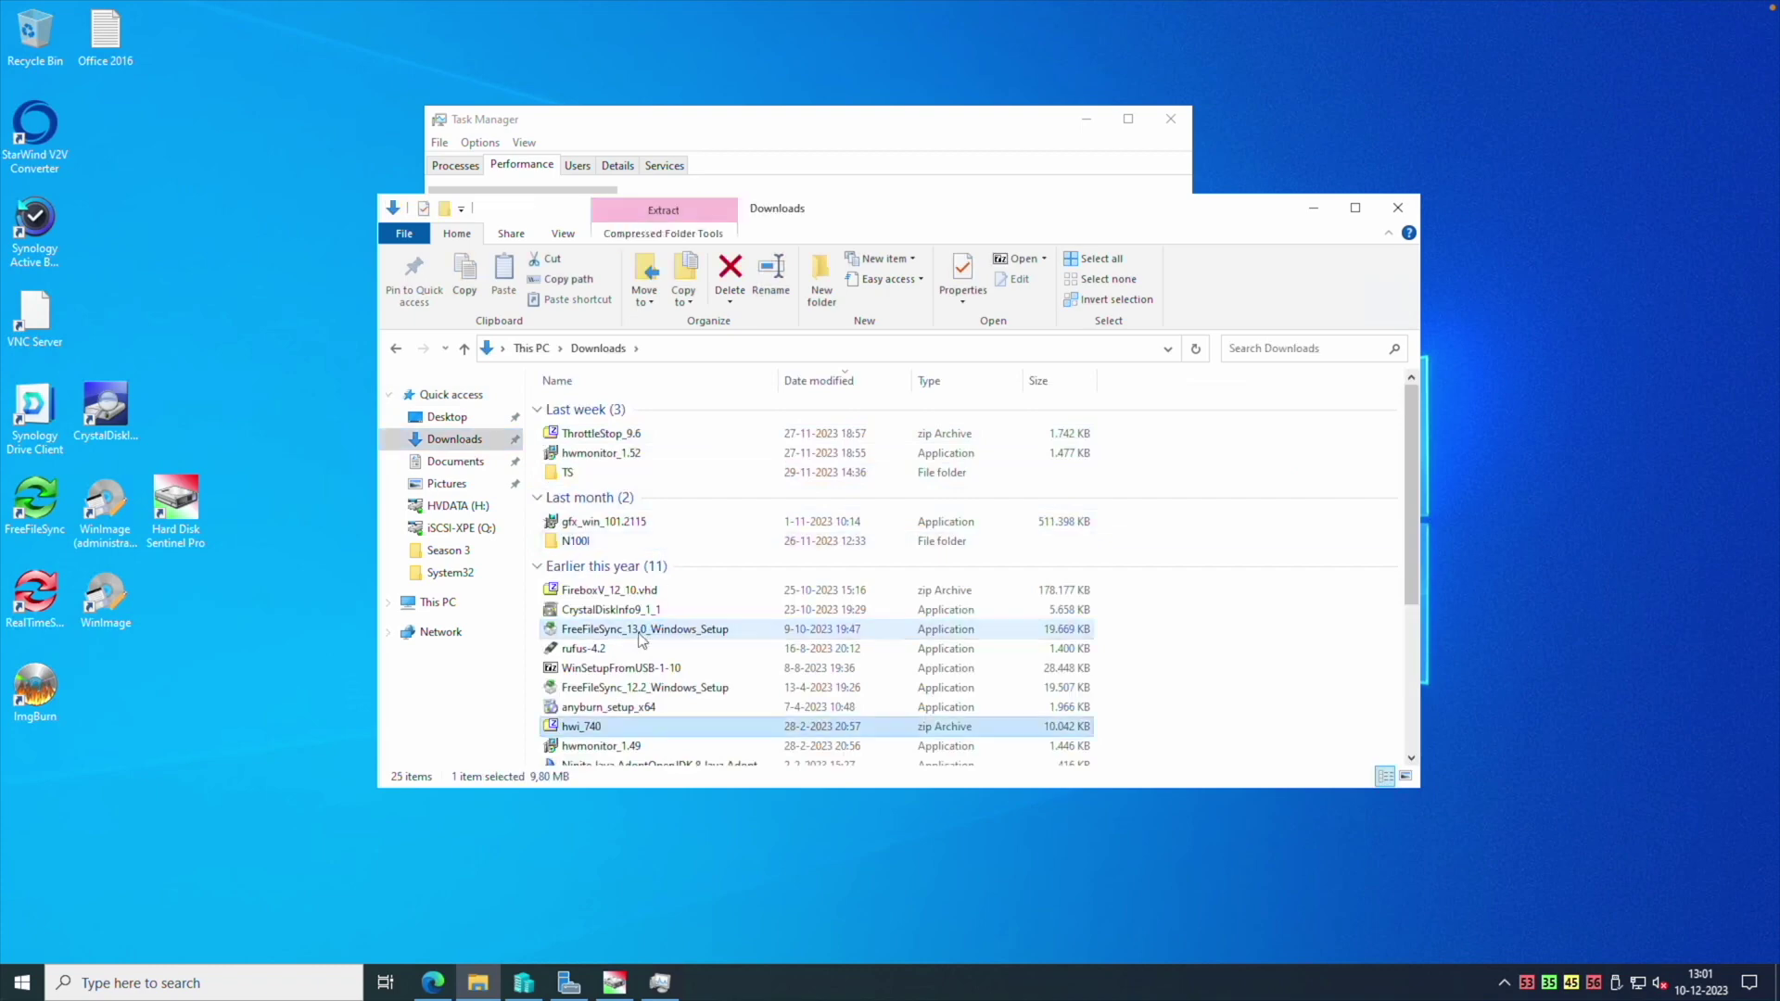
double_click(607, 454)
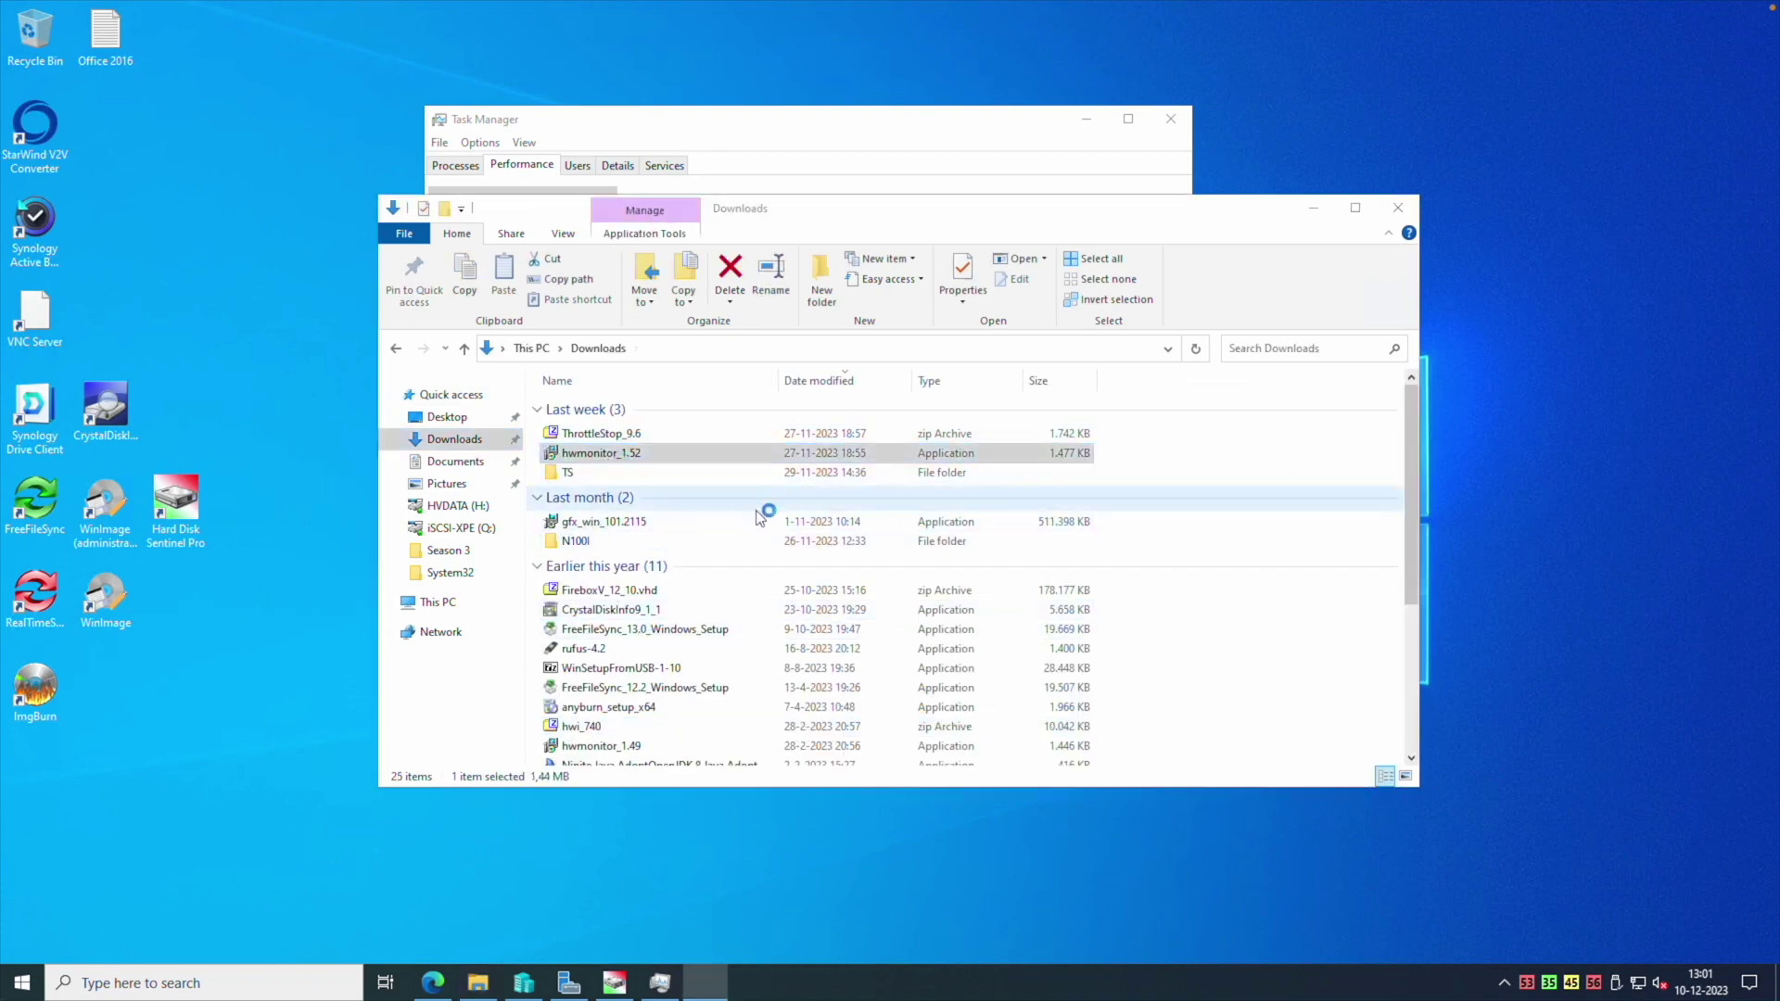
left_click(996, 639)
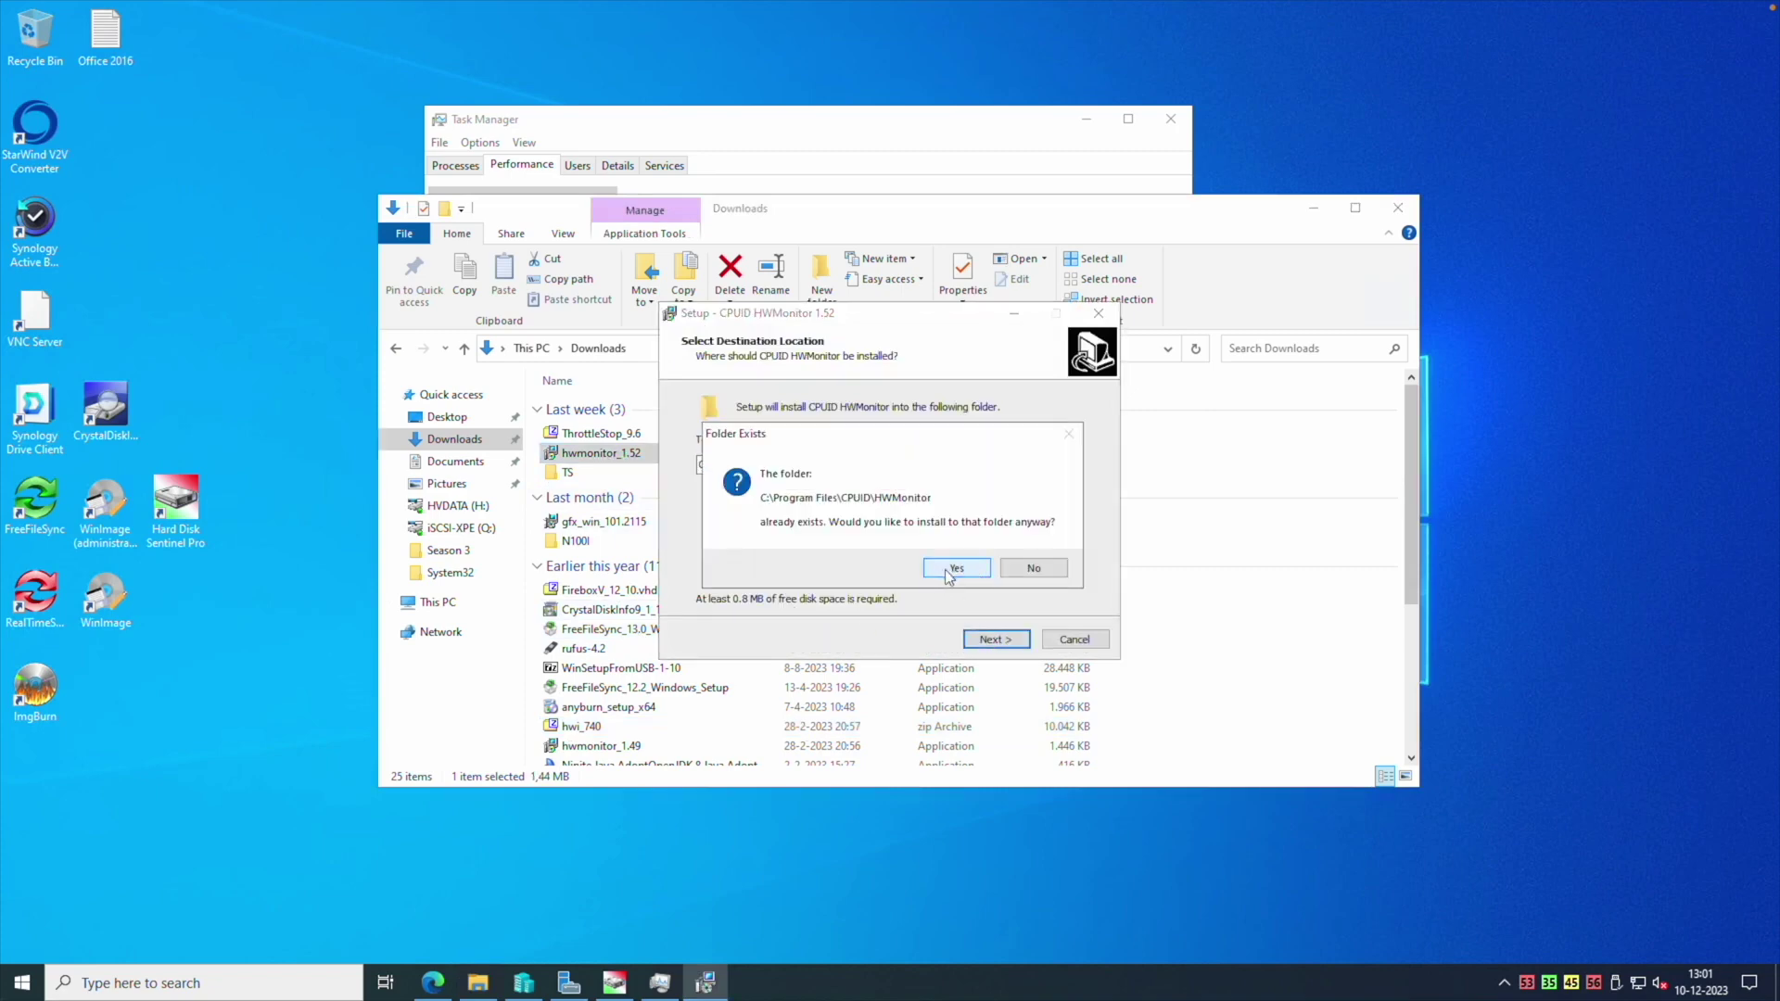
left_click(950, 571)
left_click(993, 639)
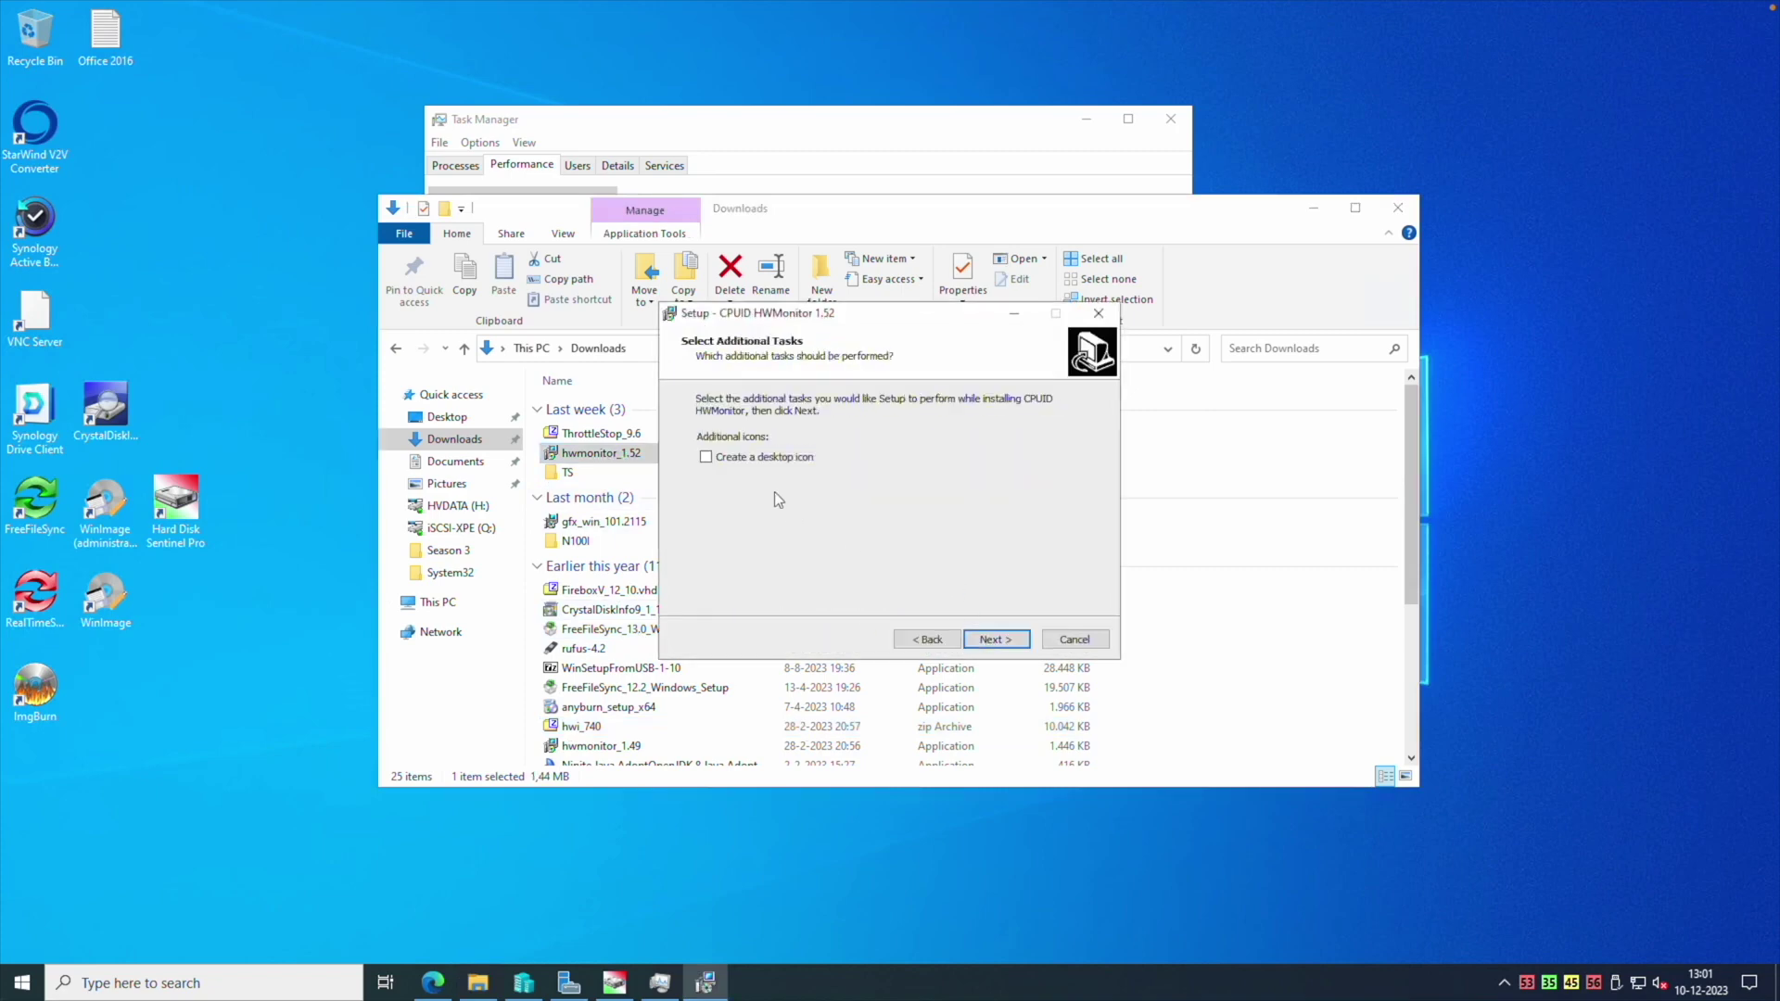
left_click(997, 639)
left_click(996, 638)
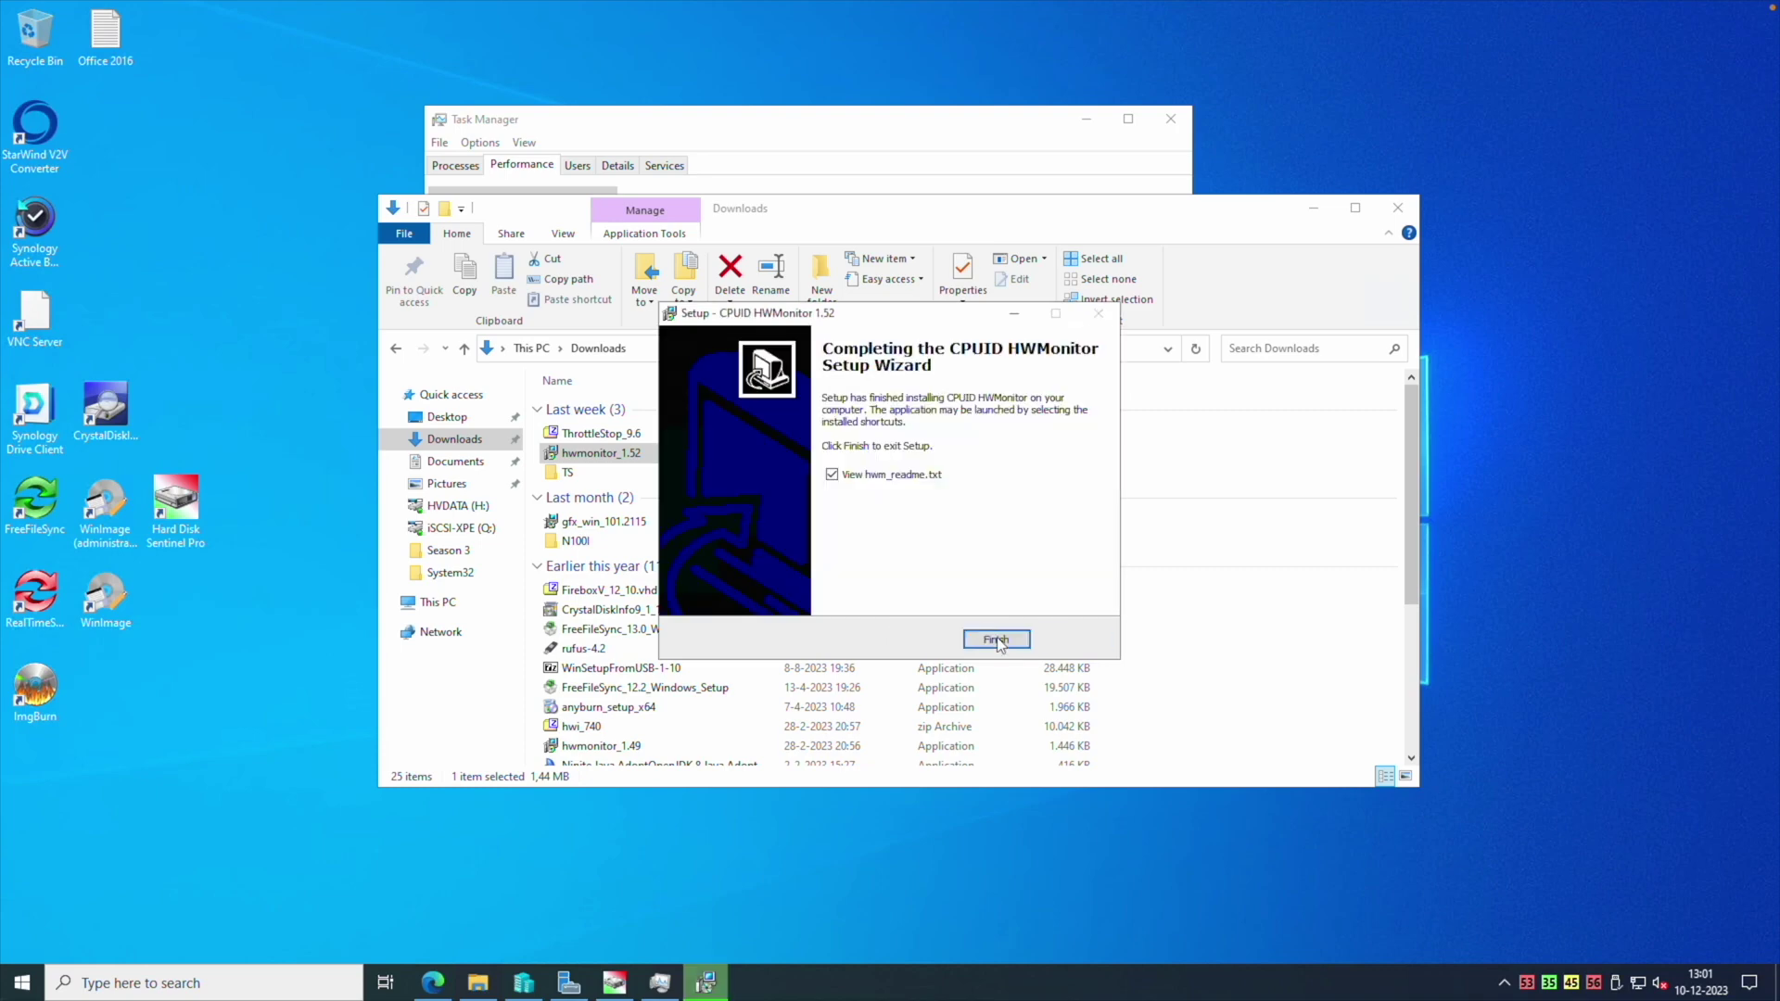
left_click(996, 639)
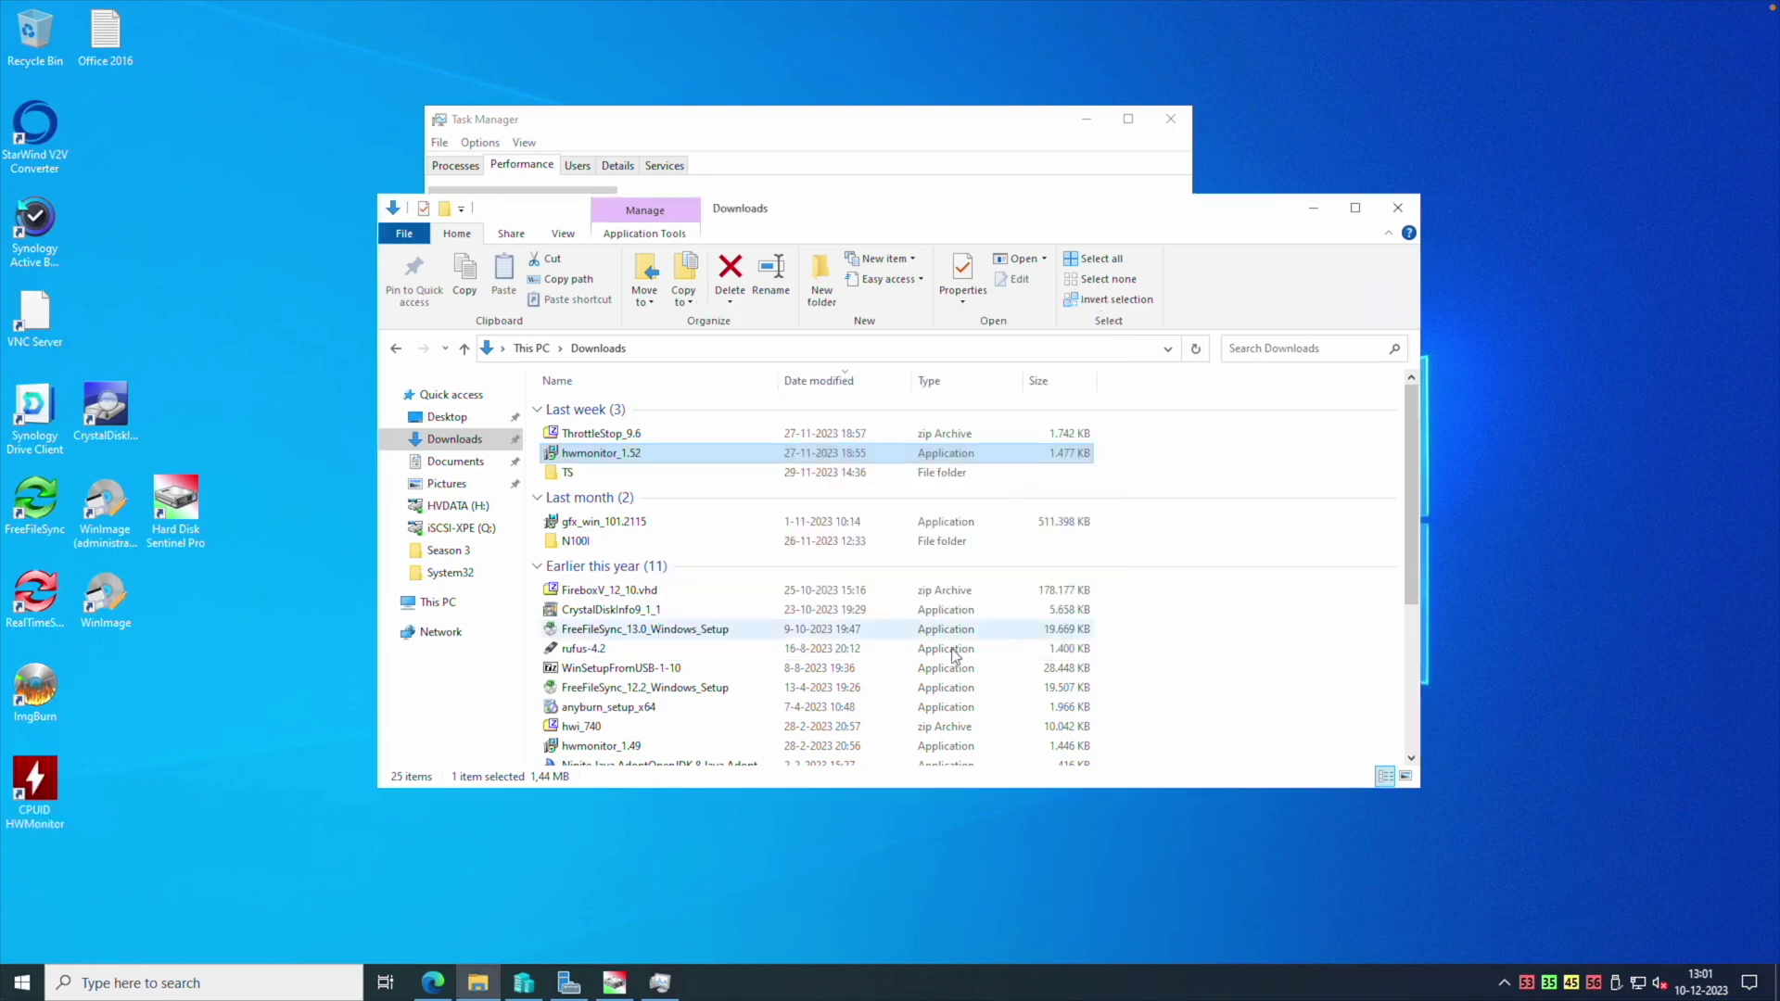
Launch CPUID HWMonitor from its desktop shortcut and shift the Downloads window right
double_click(59, 815)
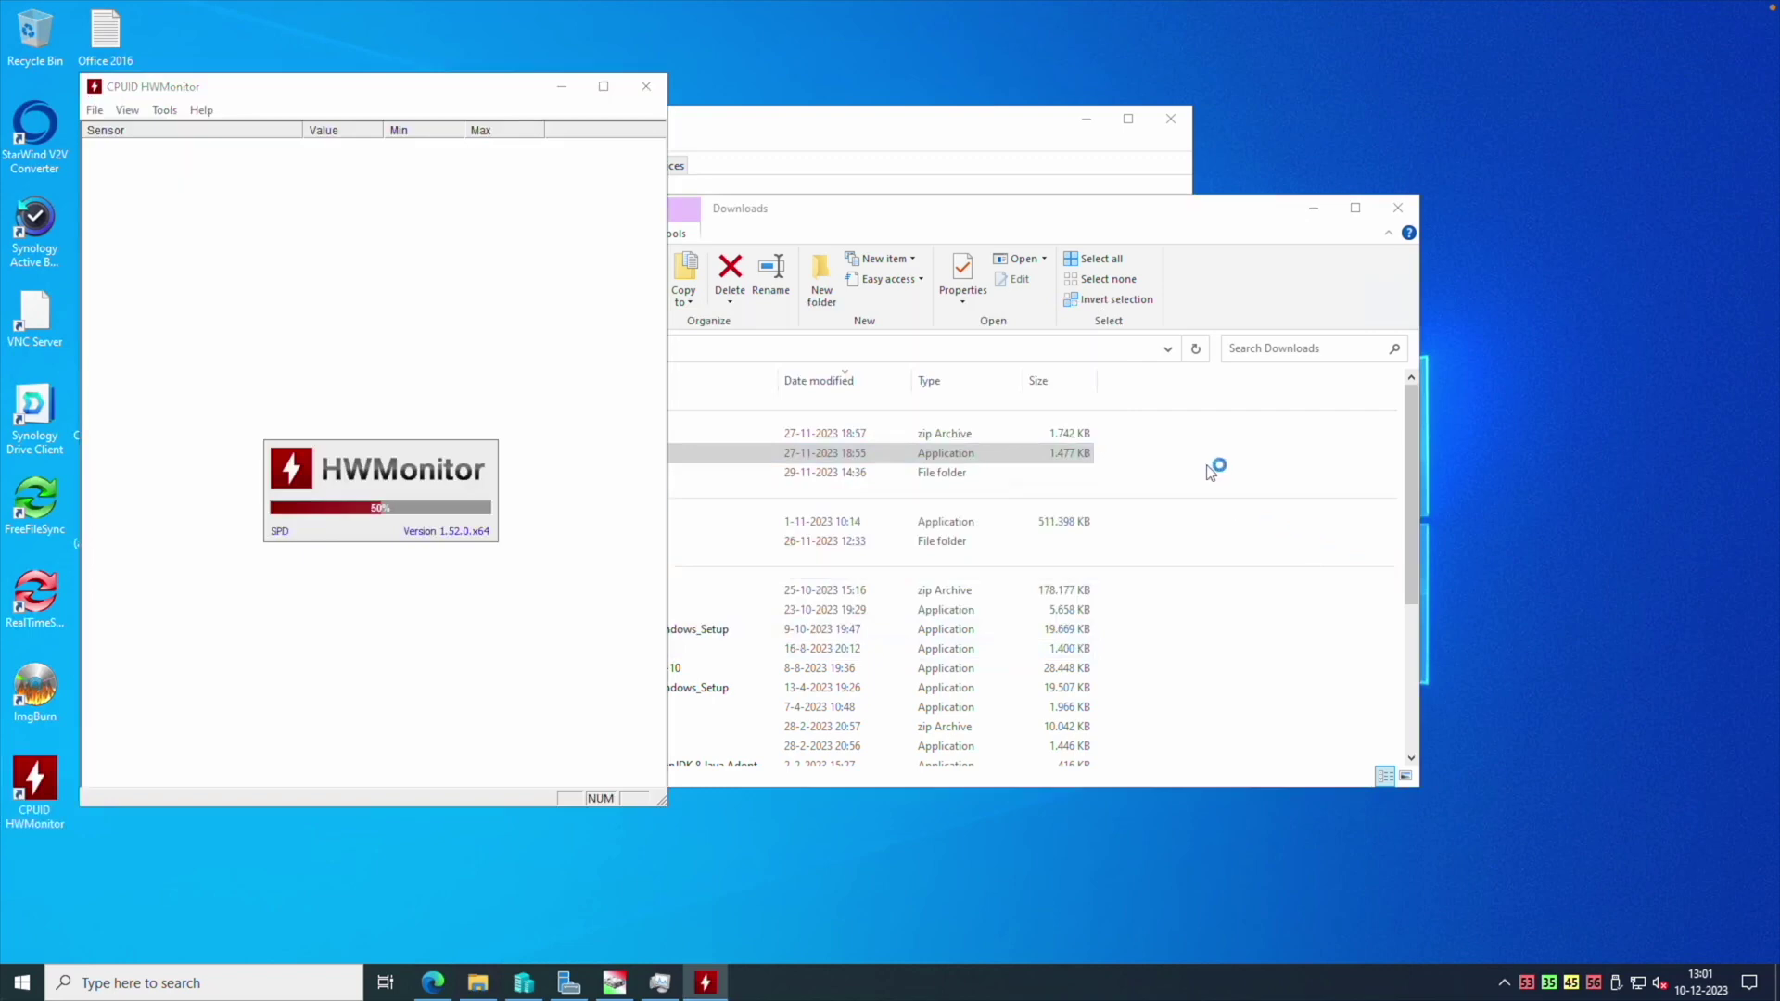
left_click(1215, 465)
left_click_drag(895, 224, 1244, 248)
Run ThrottleStop.exe from Downloads\TS and place it beside HWMonitor, reading 2.26 GHz, 66 °C, 5.4 W
left_click(923, 477)
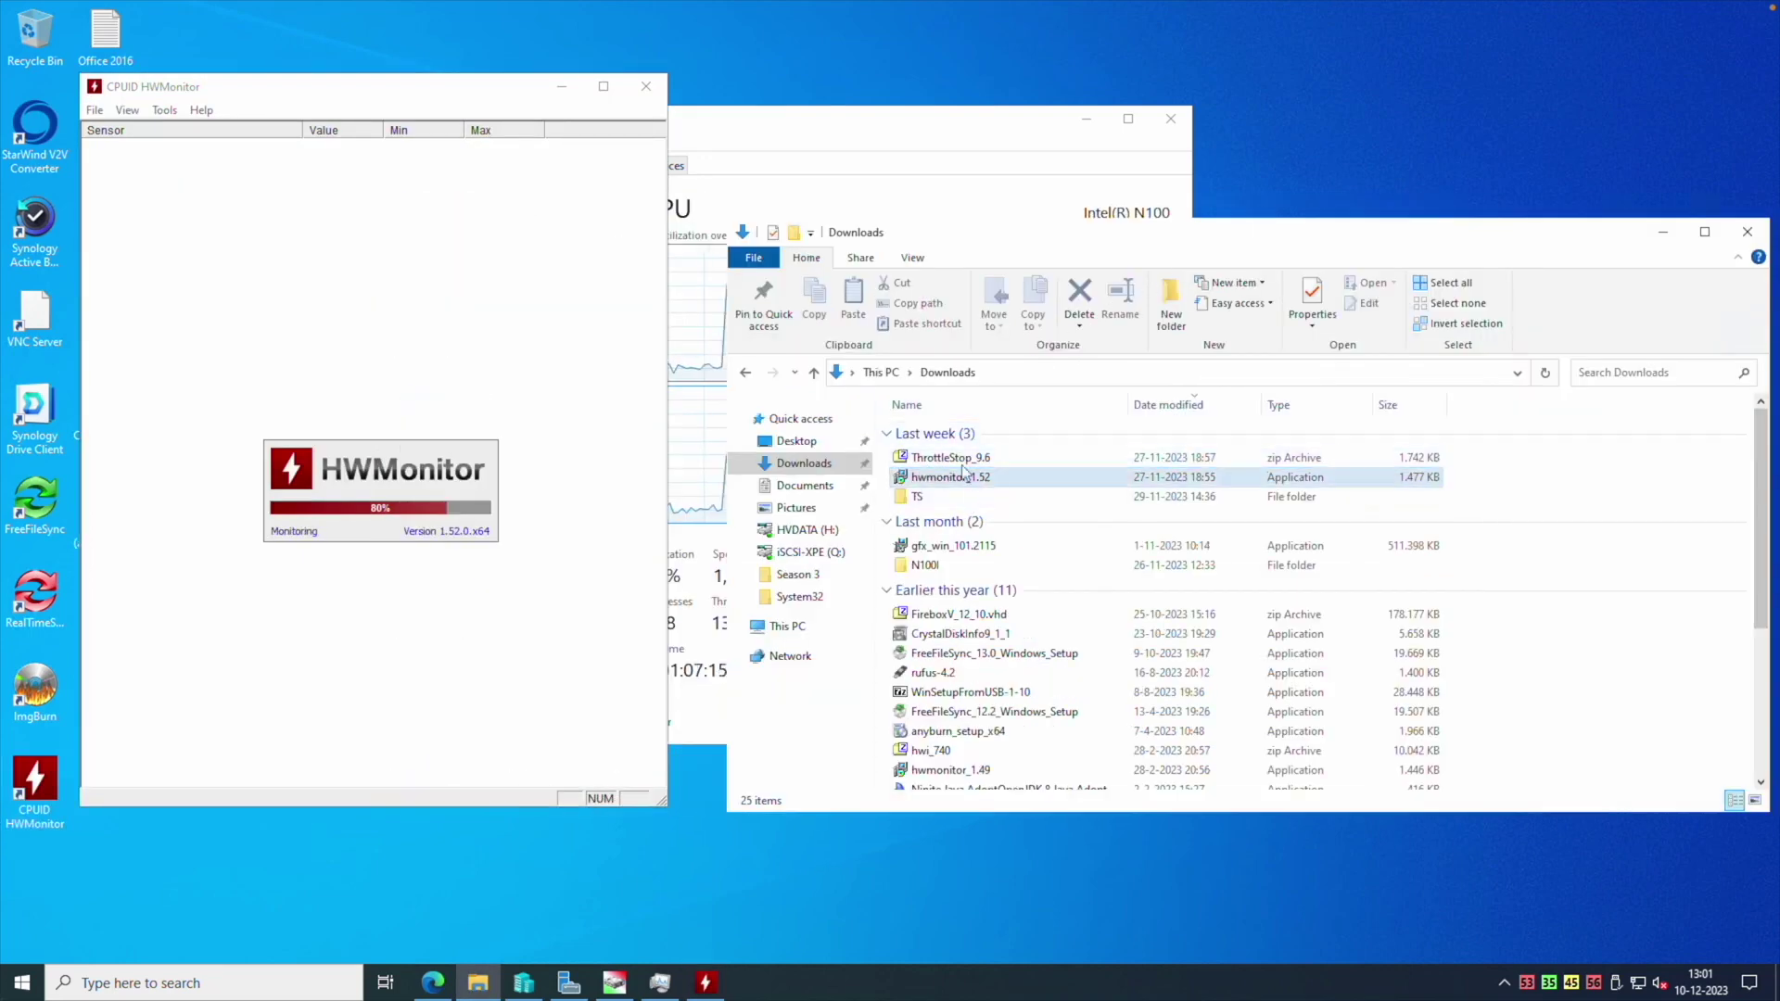
double_click(944, 500)
double_click(941, 529)
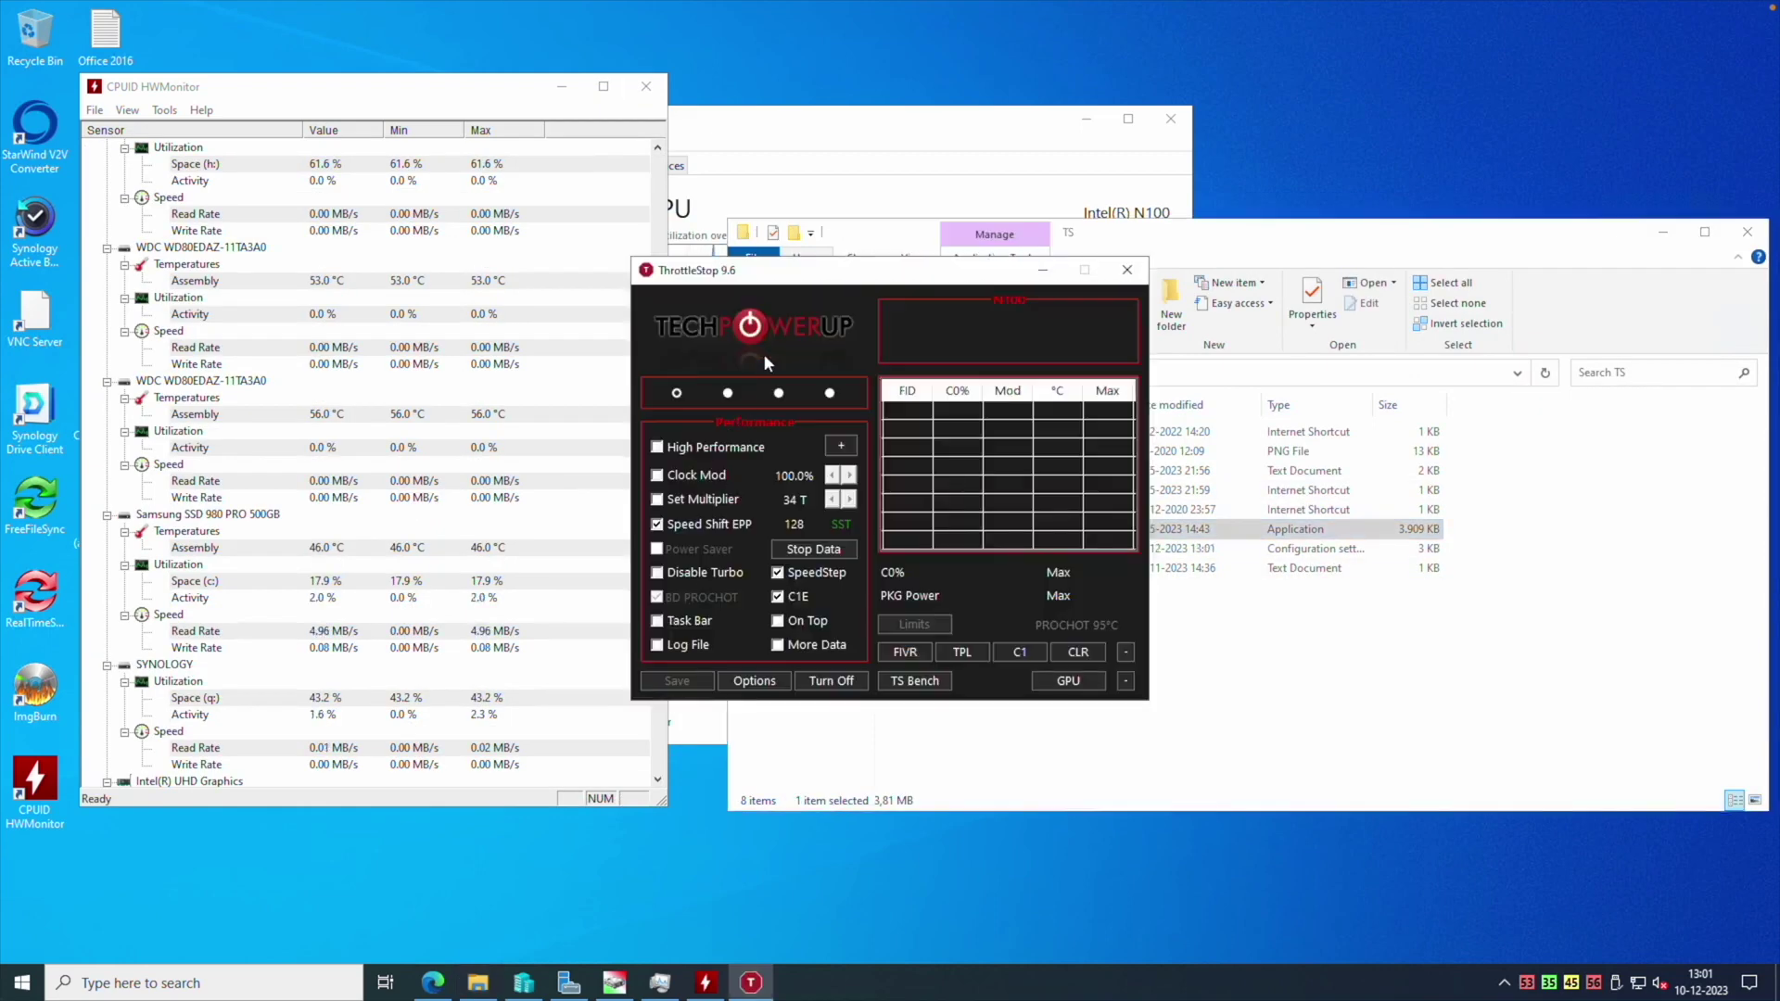
left_click_drag(801, 275, 887, 286)
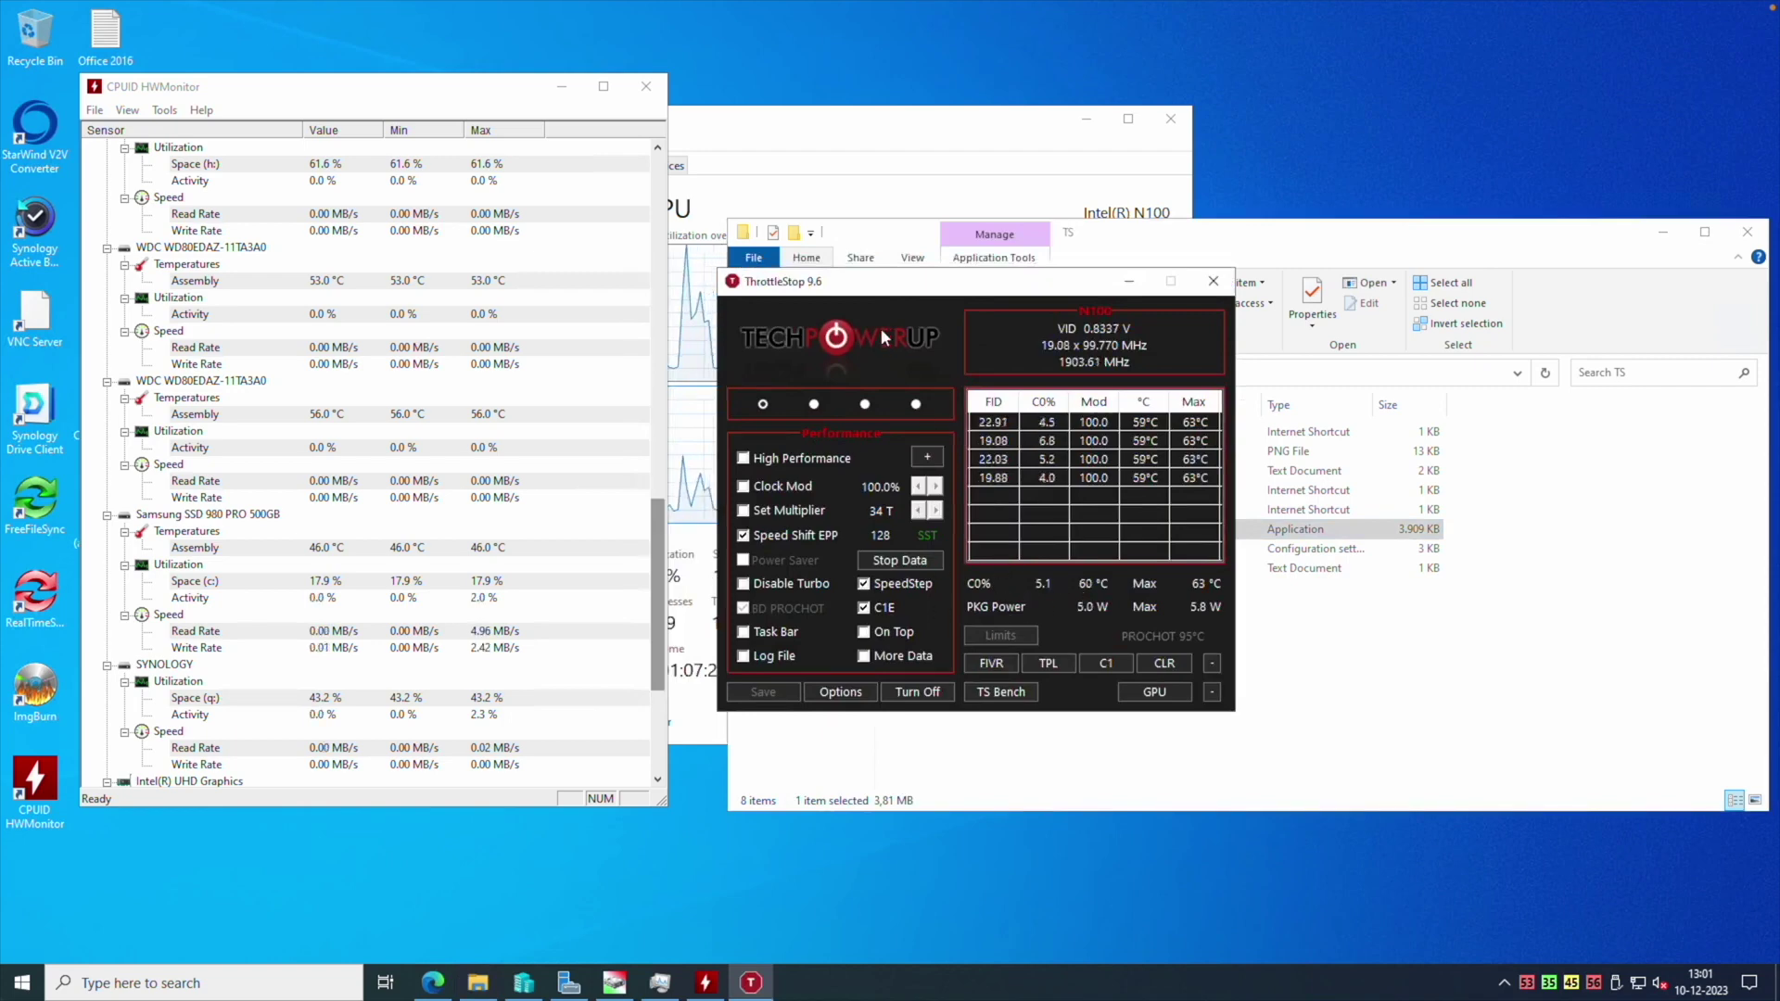
left_click_drag(886, 287, 911, 368)
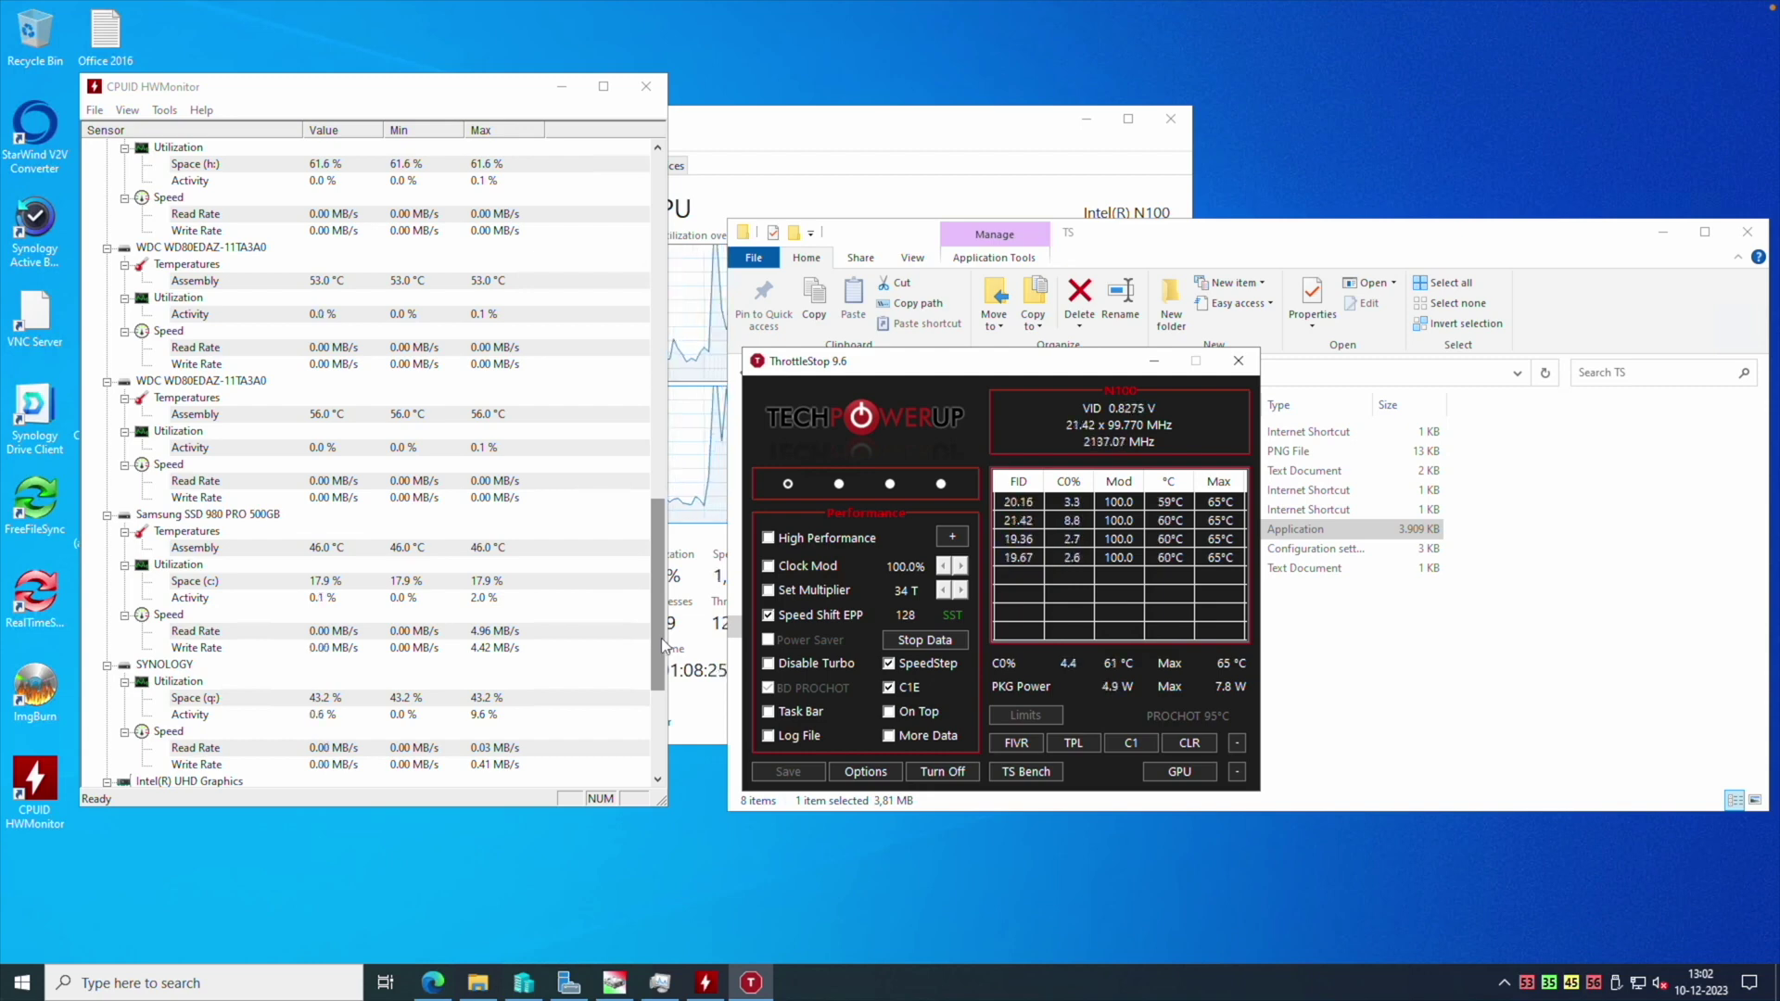
left_click_drag(664, 646, 665, 502)
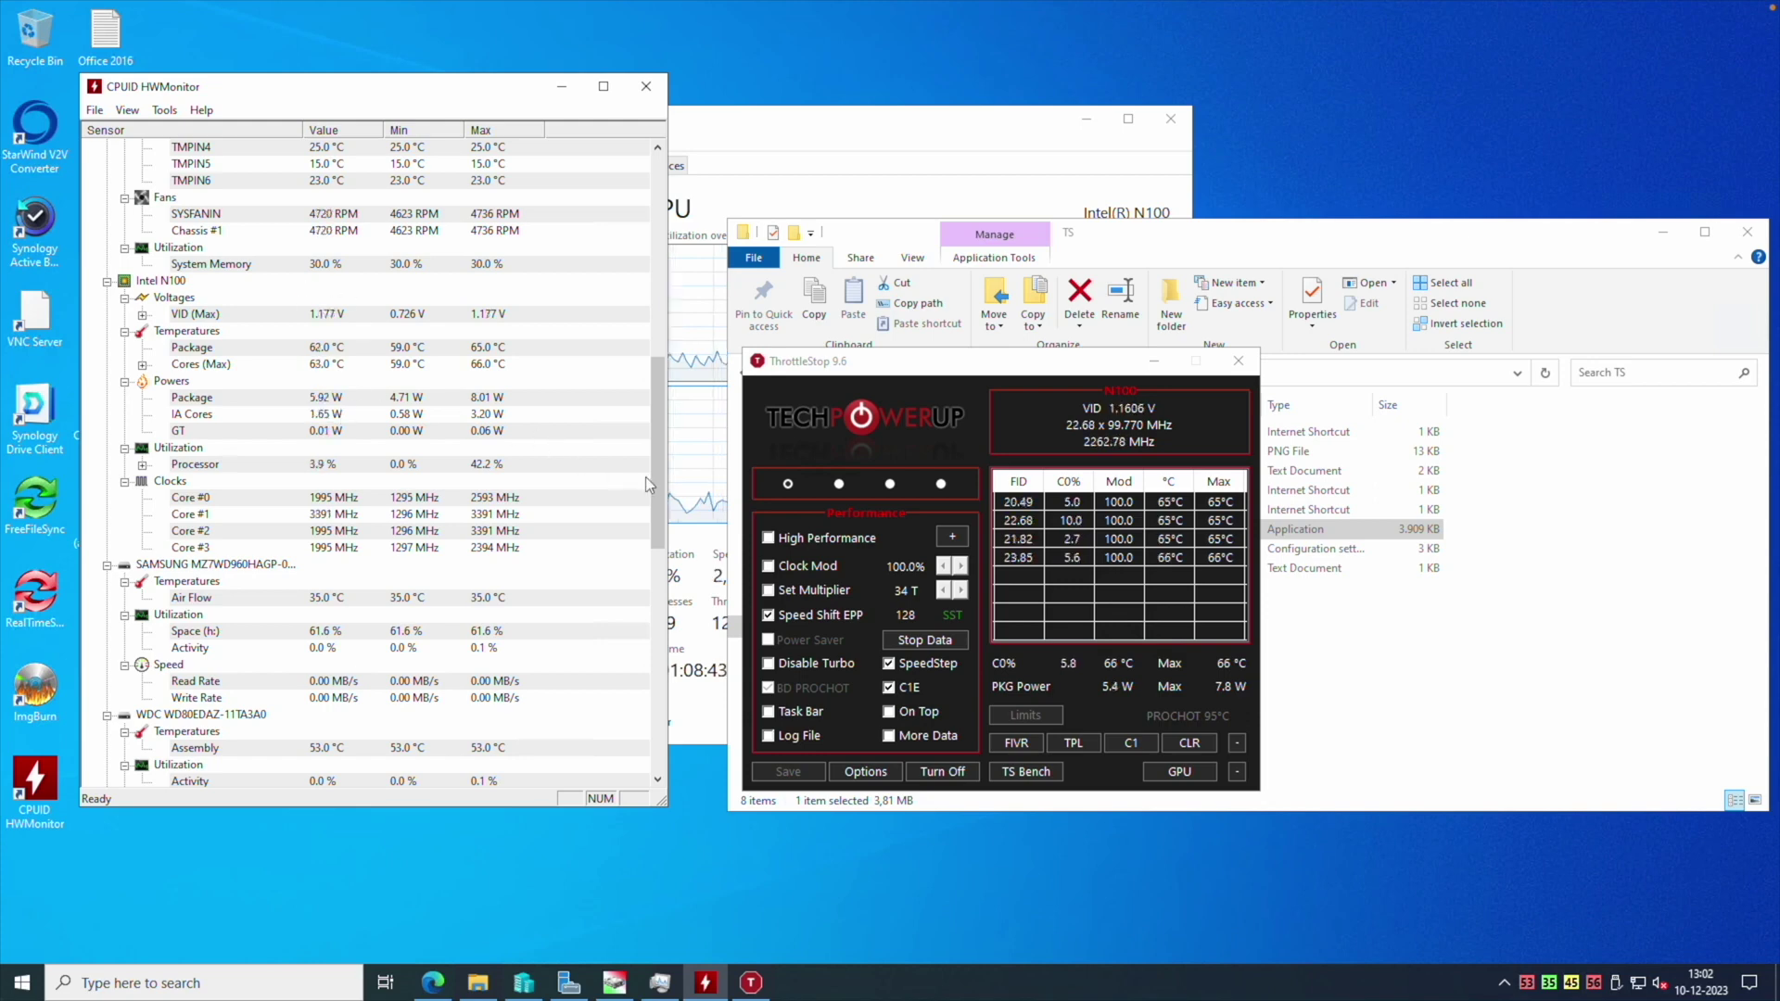
Scroll HWMonitor to the Intel N100 voltage, temperature, power and clock readings, then minimize it
mouse_move(653, 480)
left_mouse_down()
mouse_move(657, 424)
mouse_move(657, 480)
left_mouse_up()
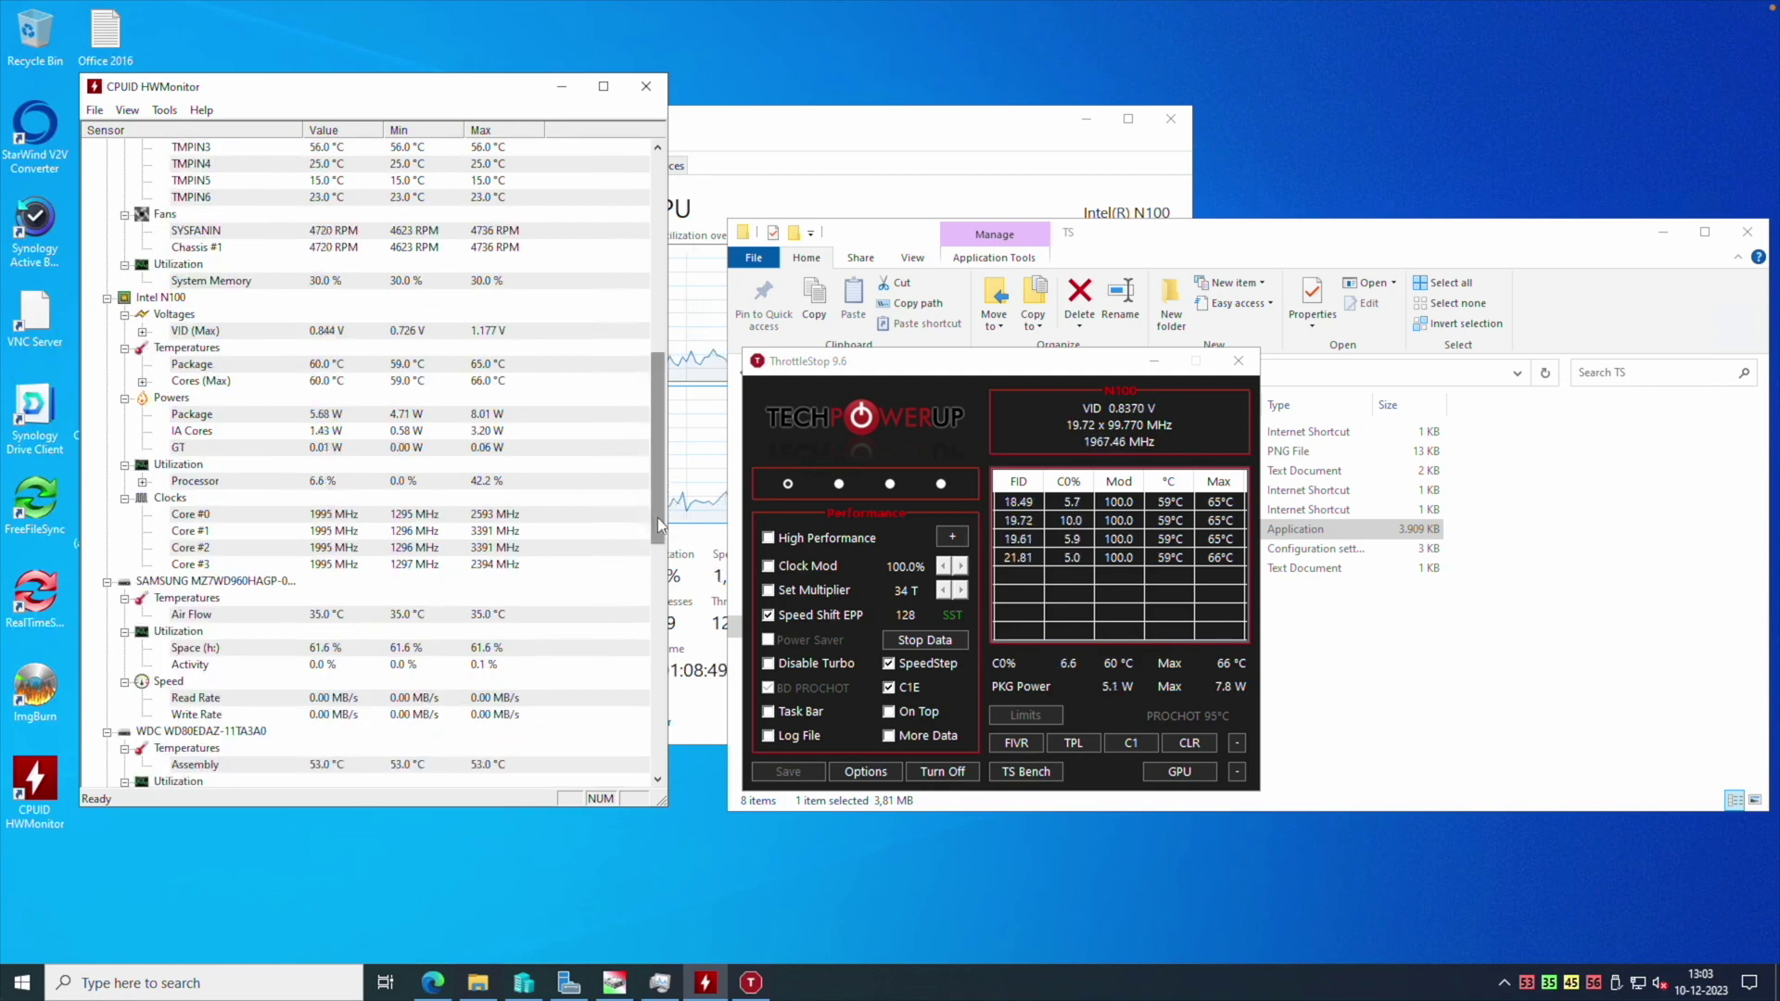
left_click_drag(659, 517, 676, 765)
left_click(558, 97)
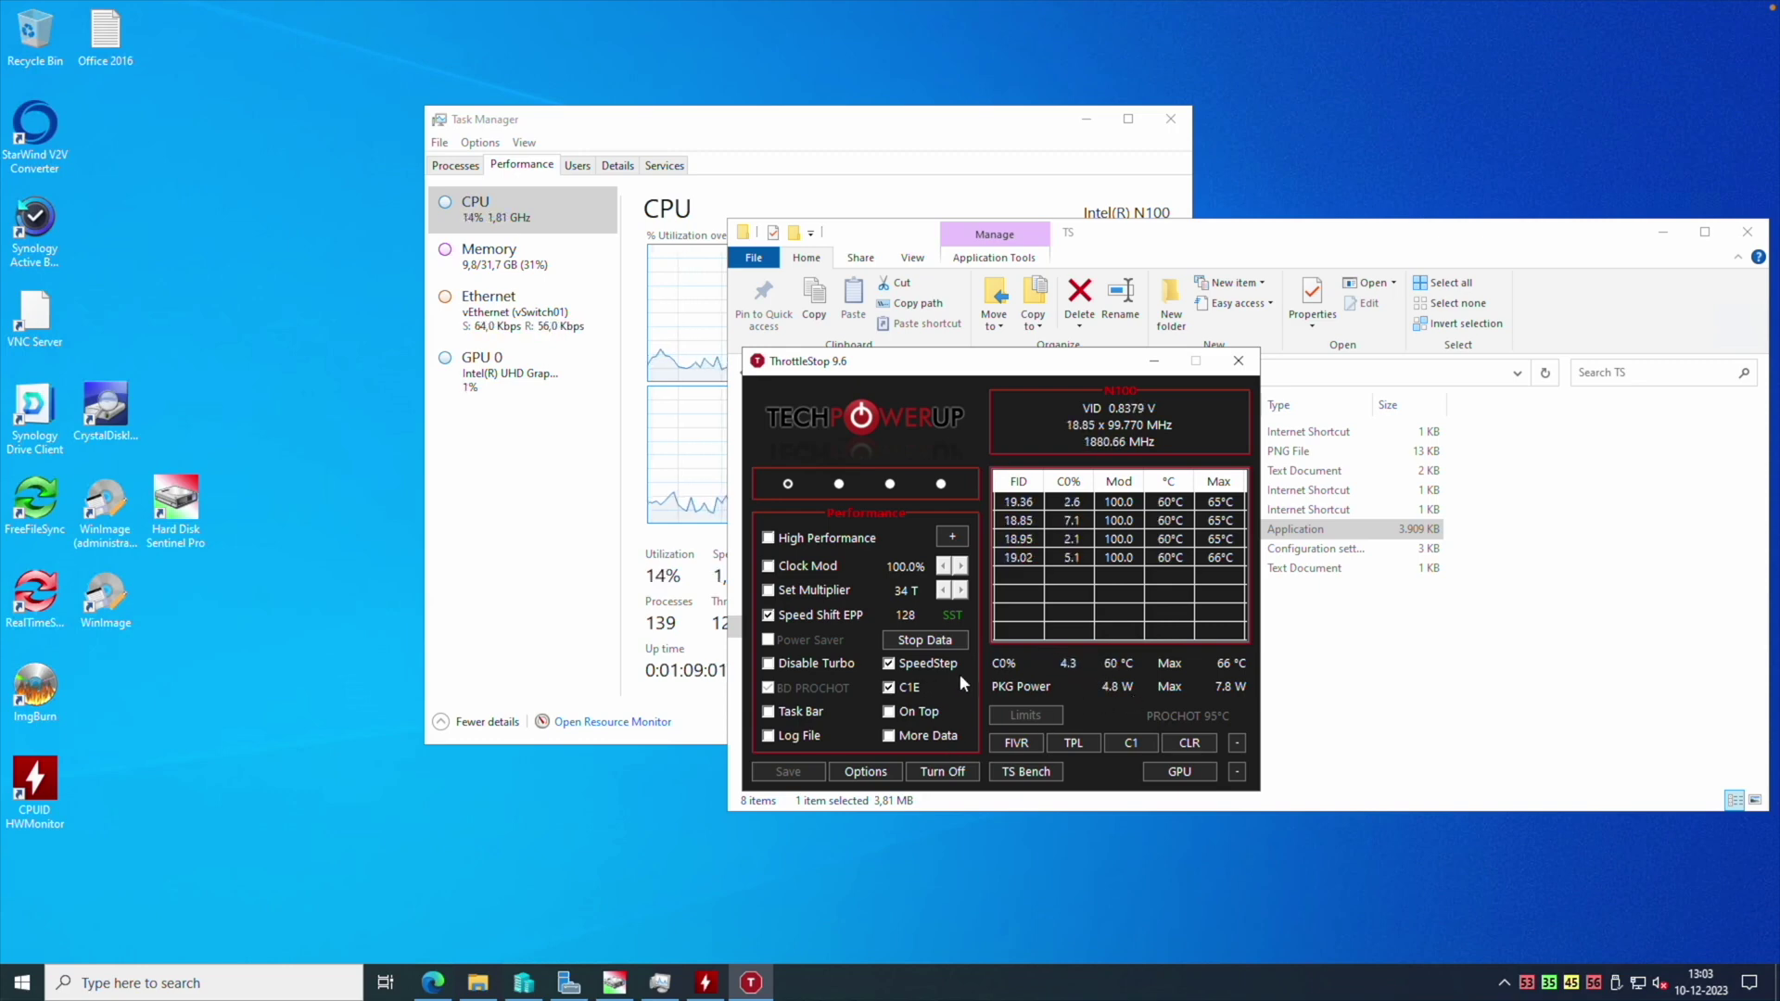
Reset ThrottleStop's maximum readings with CLR and glance at the C1 C-state residency window
left_click(1196, 746)
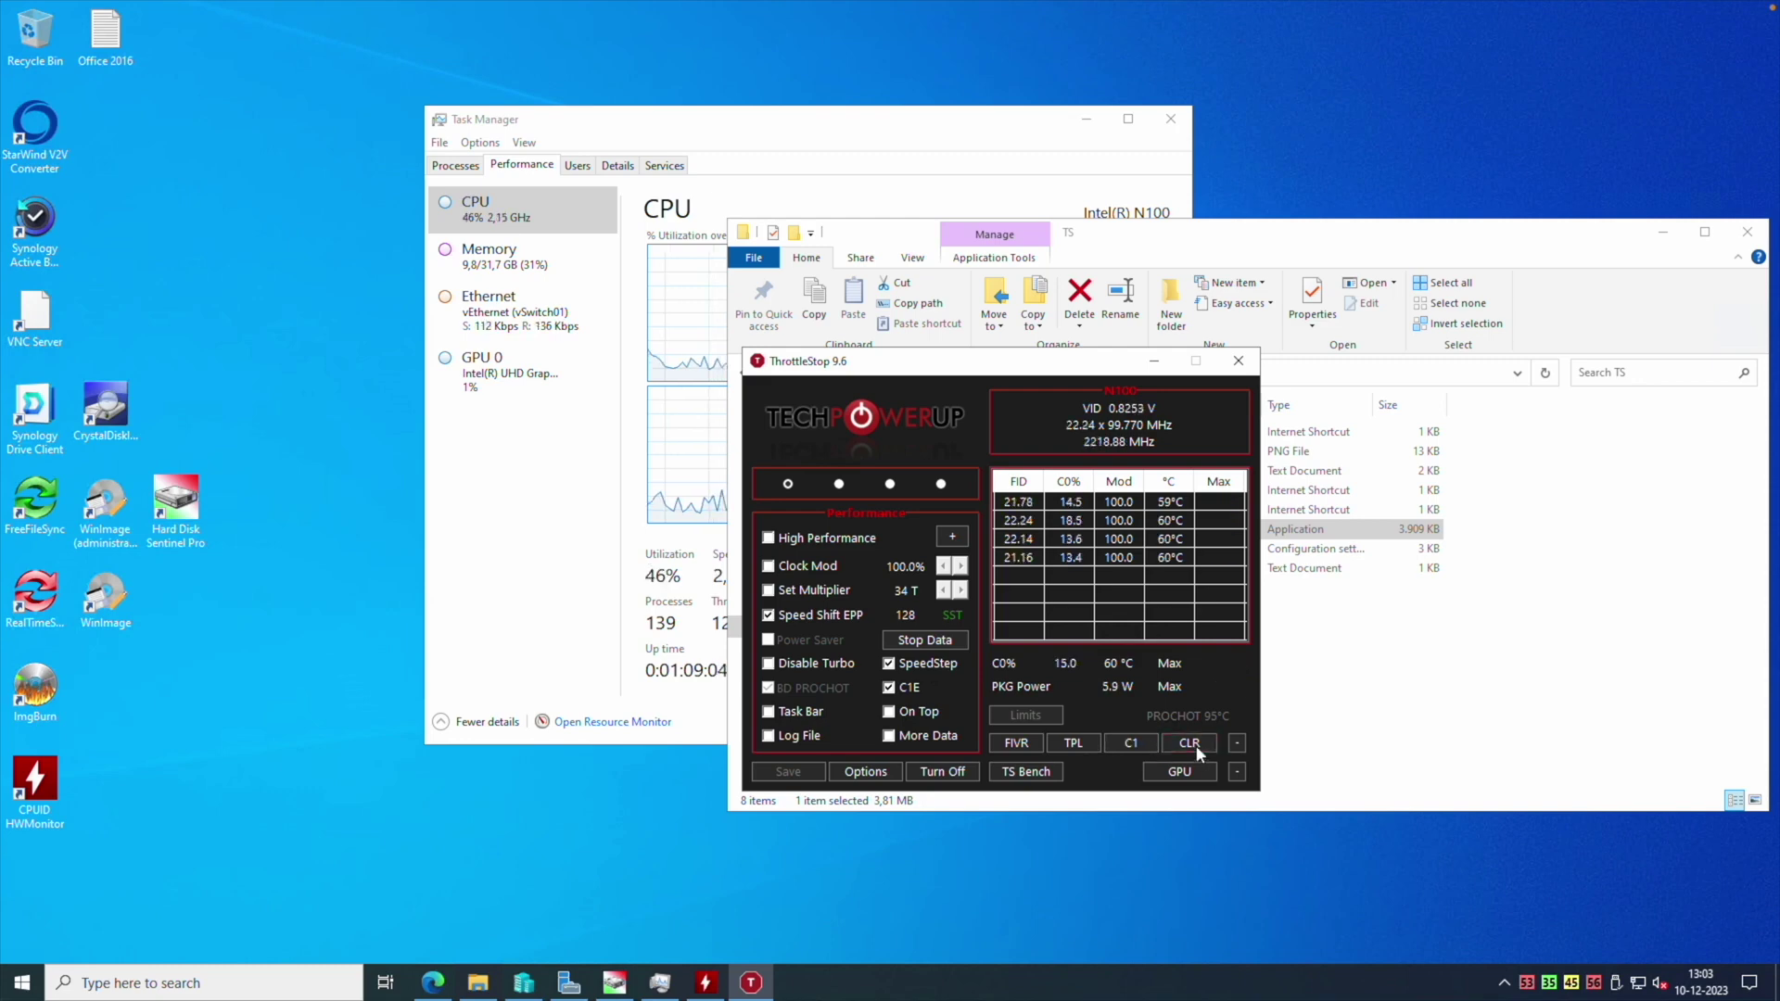
left_click(1144, 745)
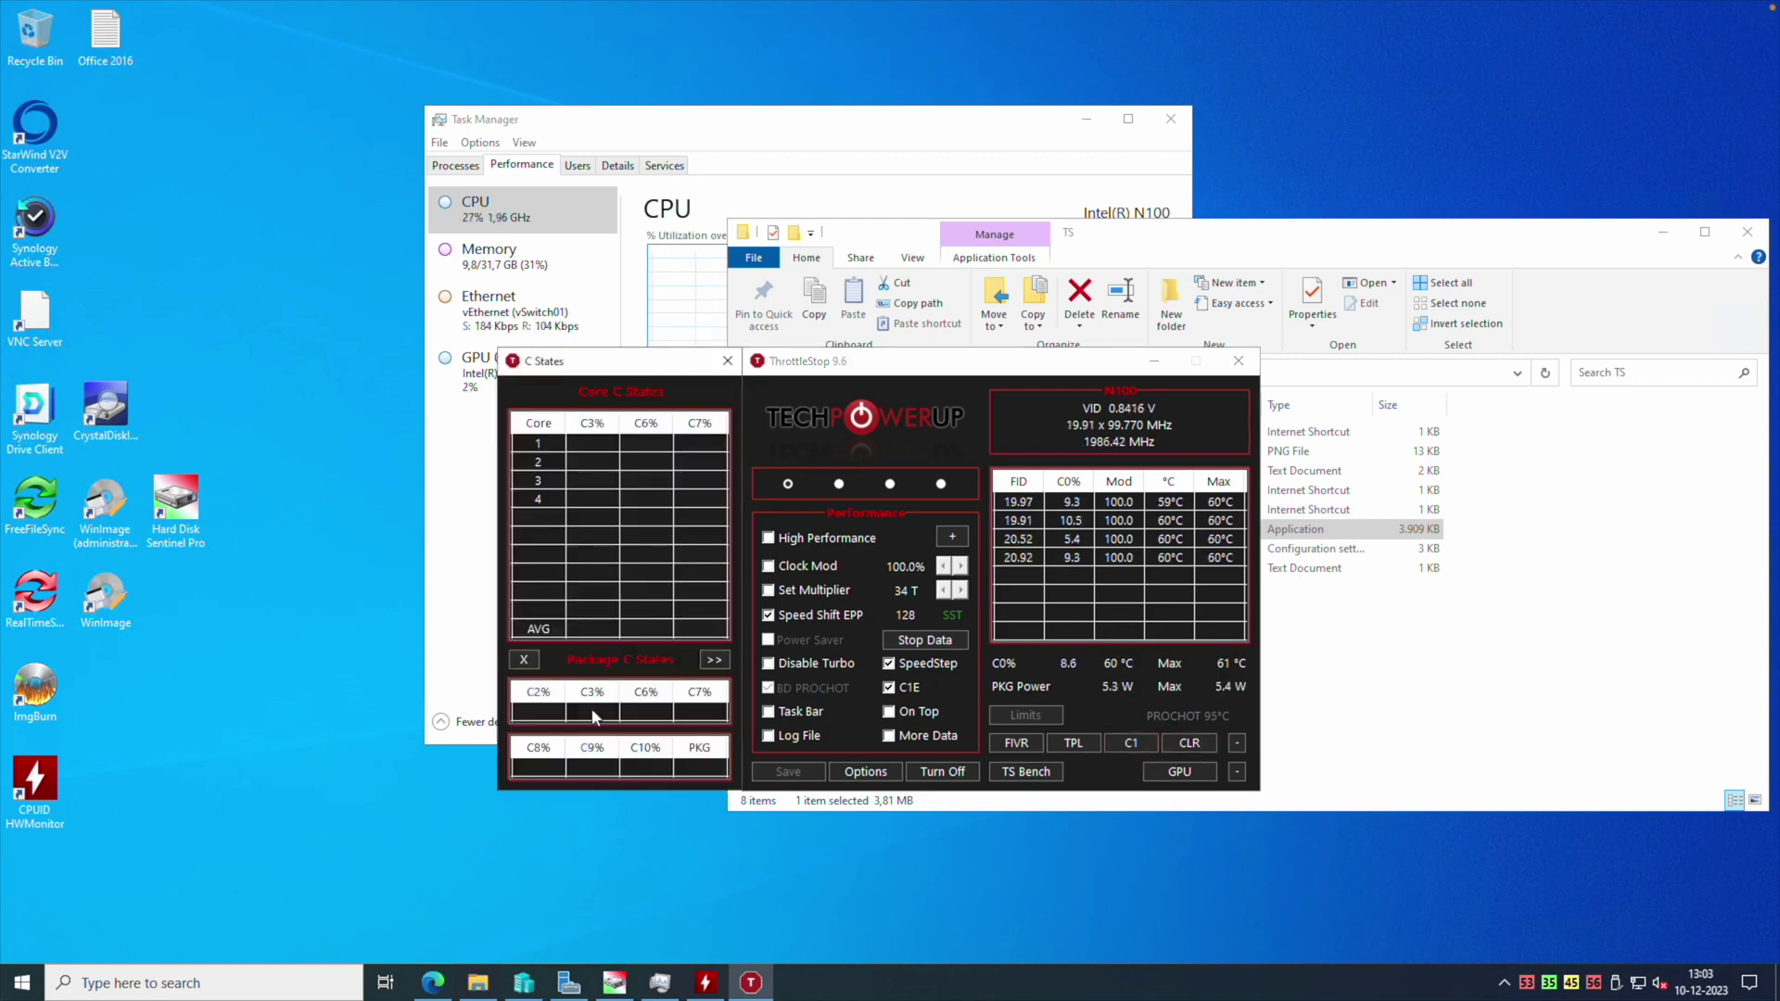
left_click(727, 360)
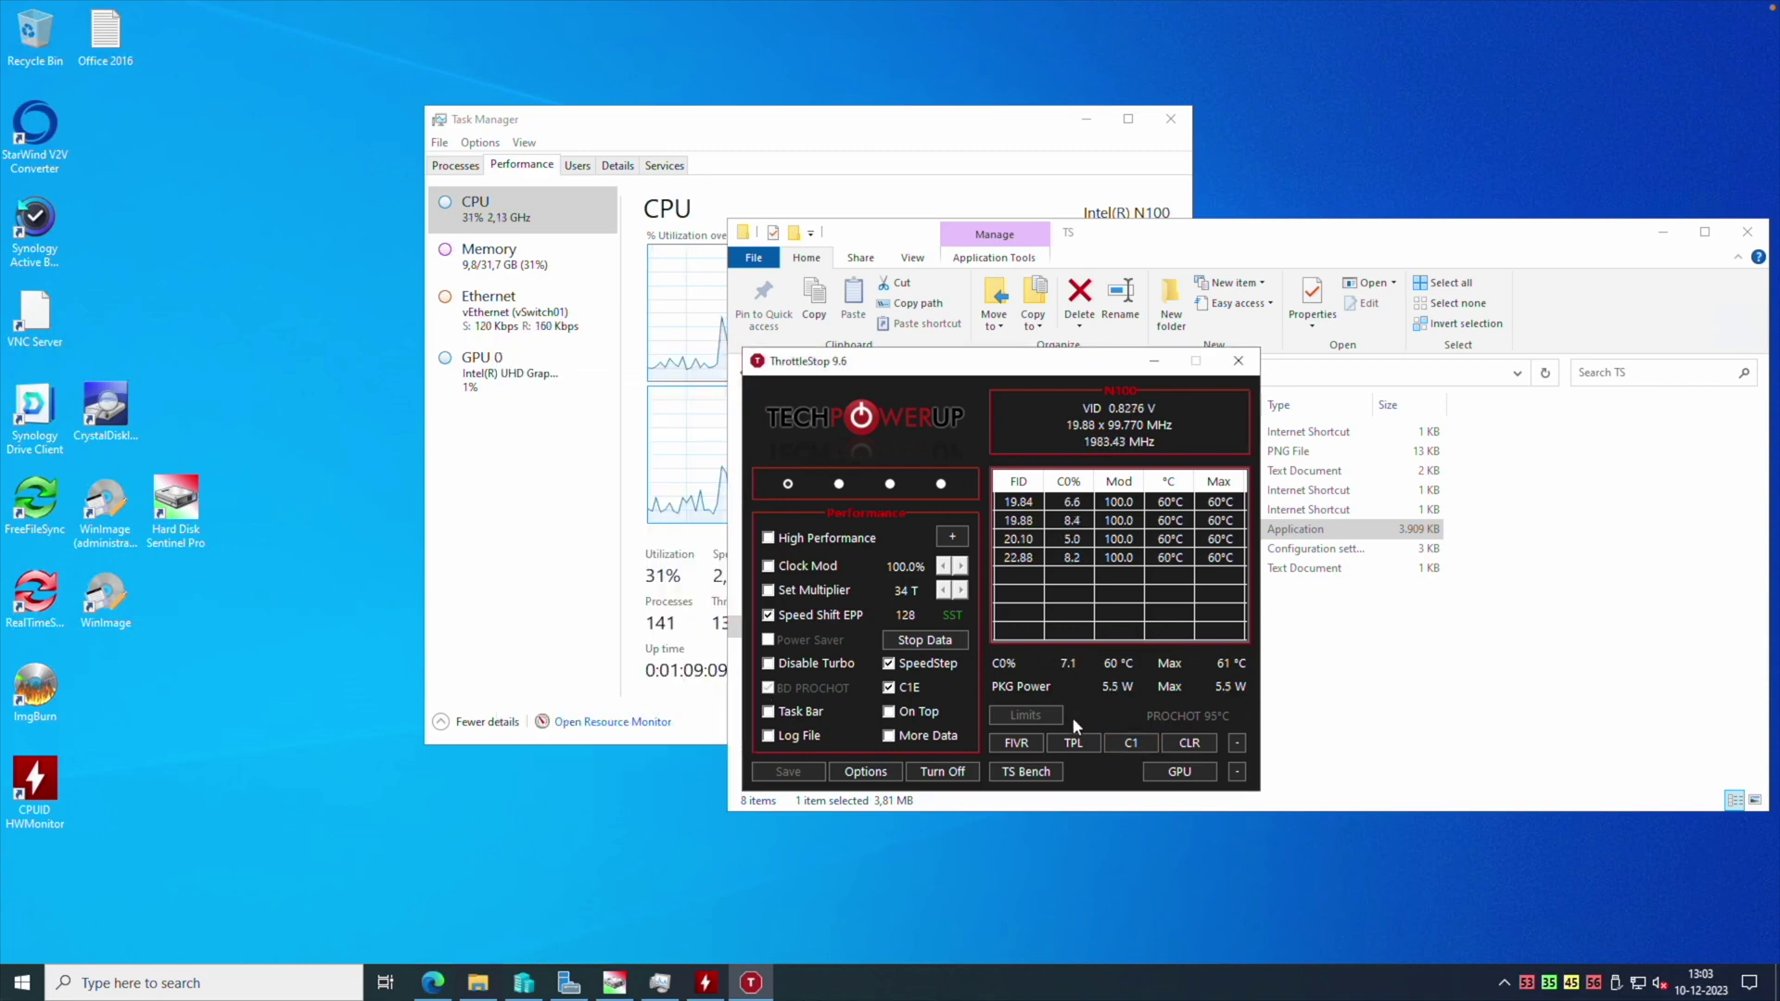
Inspect ThrottleStop's Turbo Power Limits, PL1 12 and PL2 7, then close that window
left_click(1064, 744)
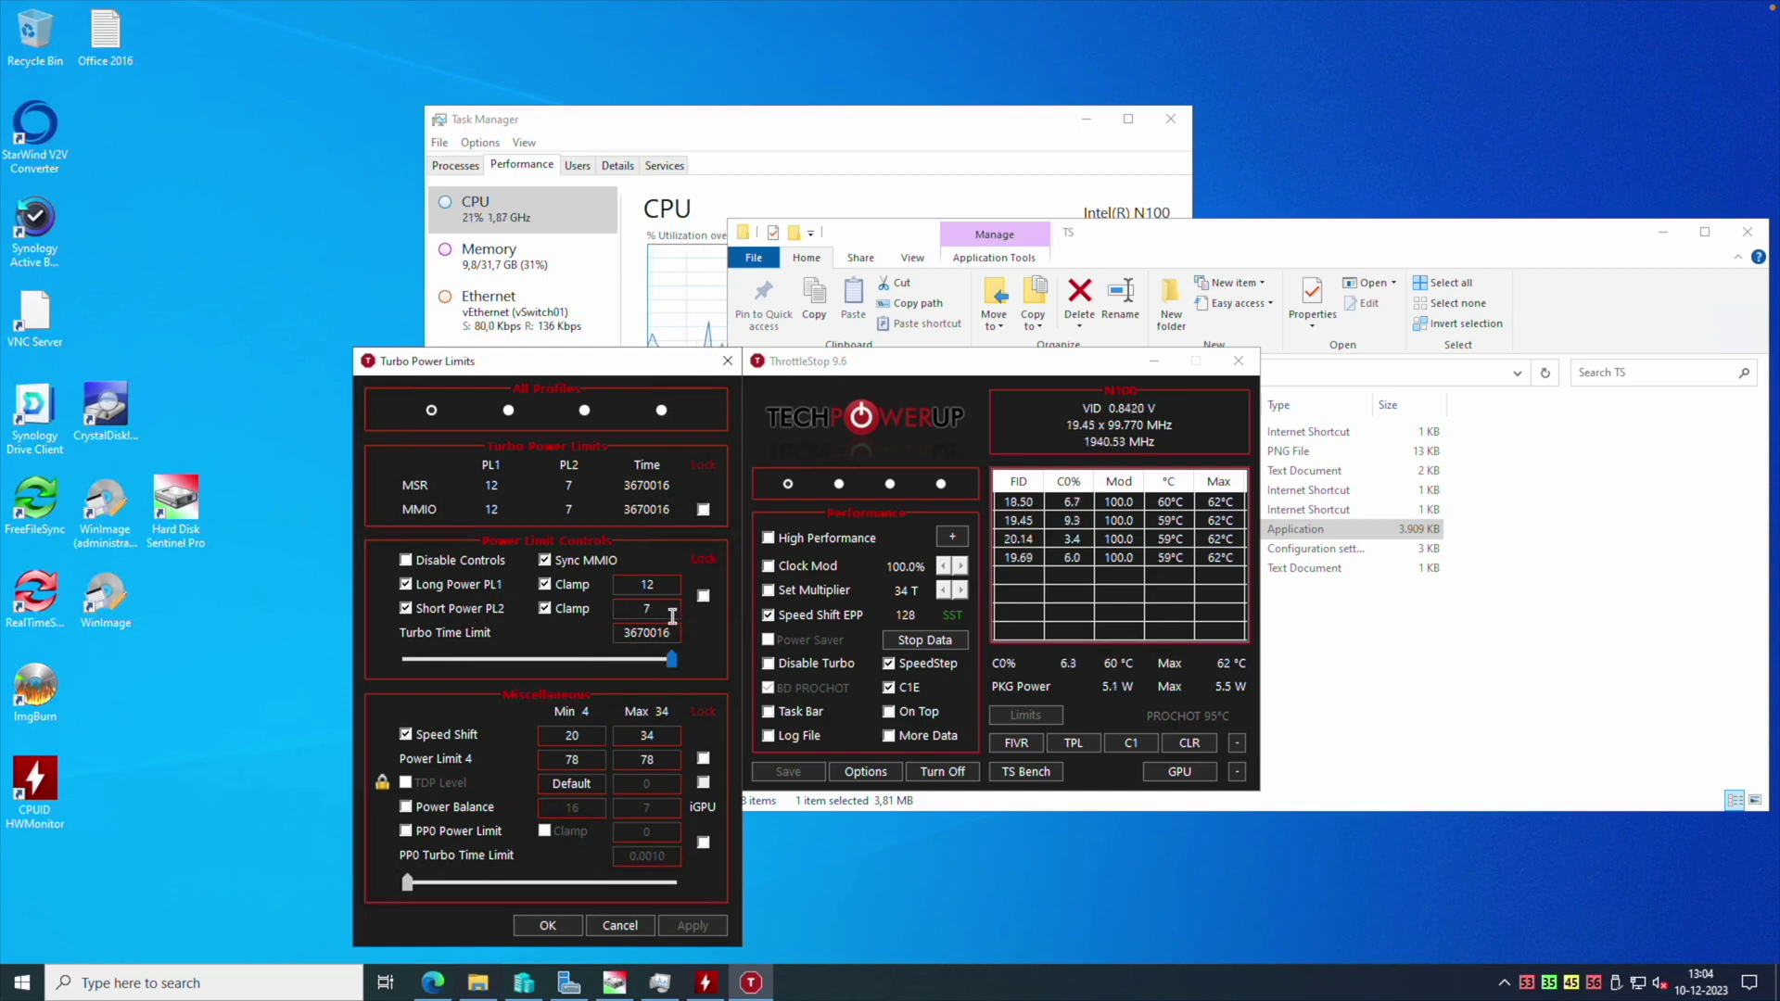
left_click(729, 365)
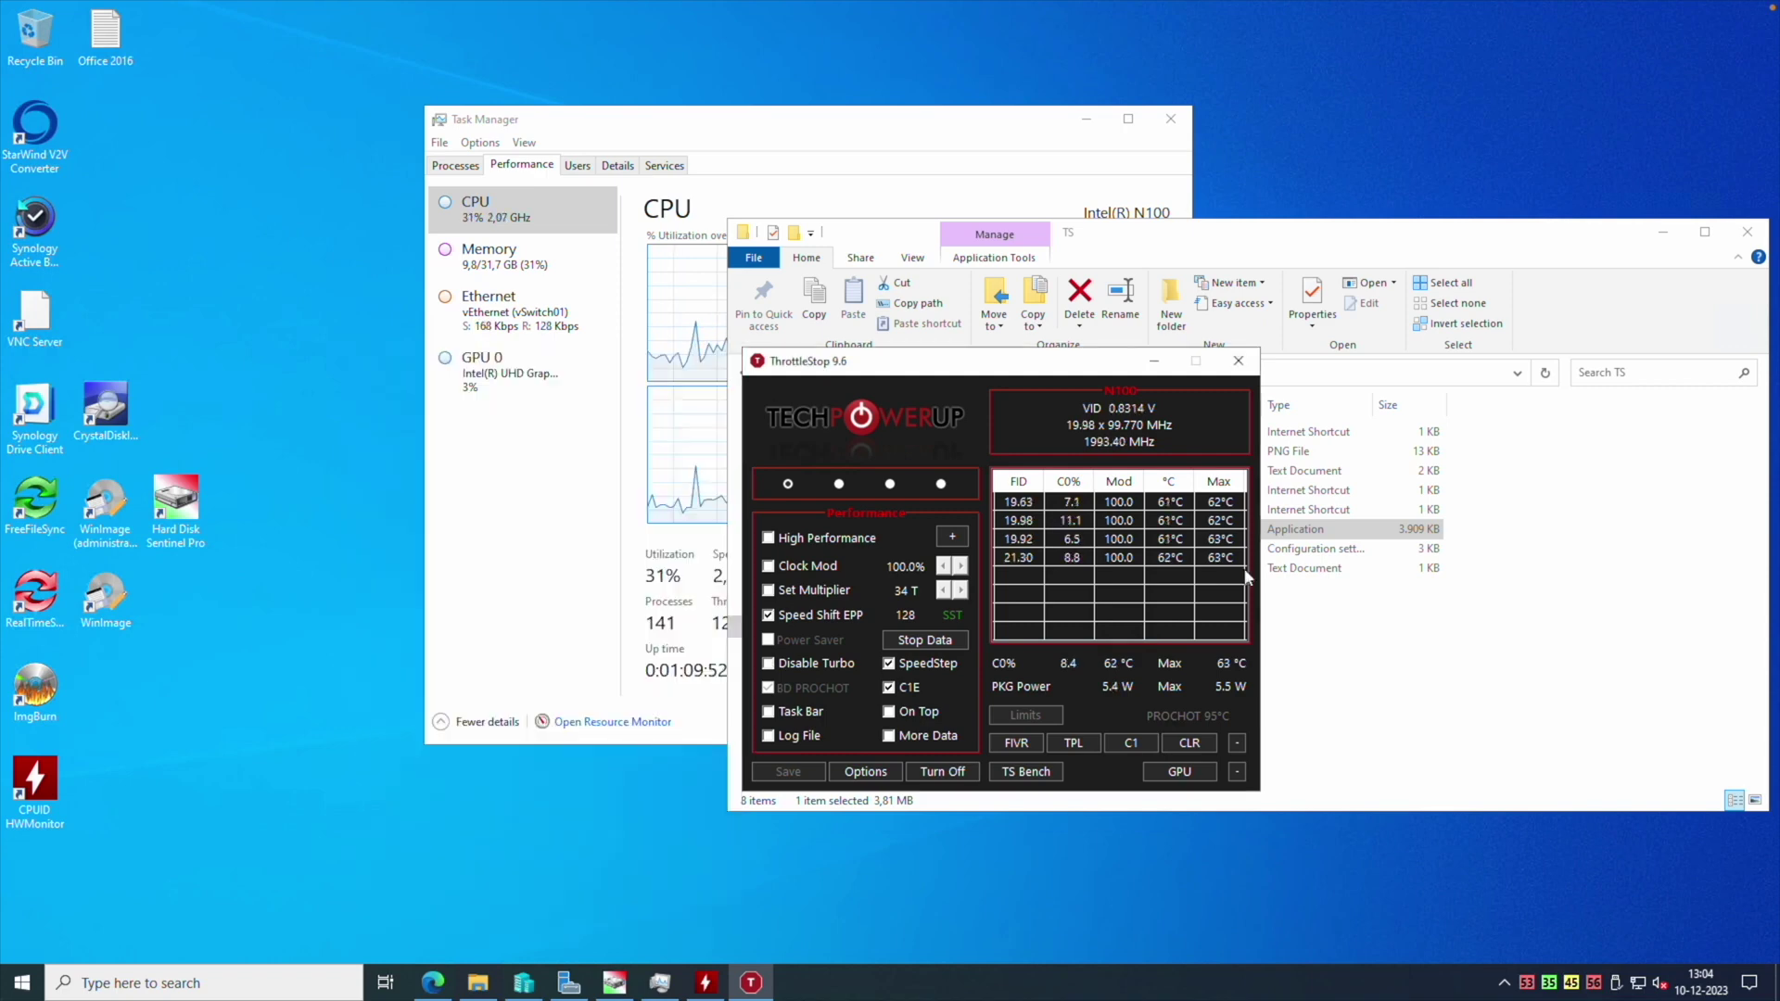
Exit ThrottleStop, minimize File Explorer, and check the CPU graph's context menu options
left_click(1238, 362)
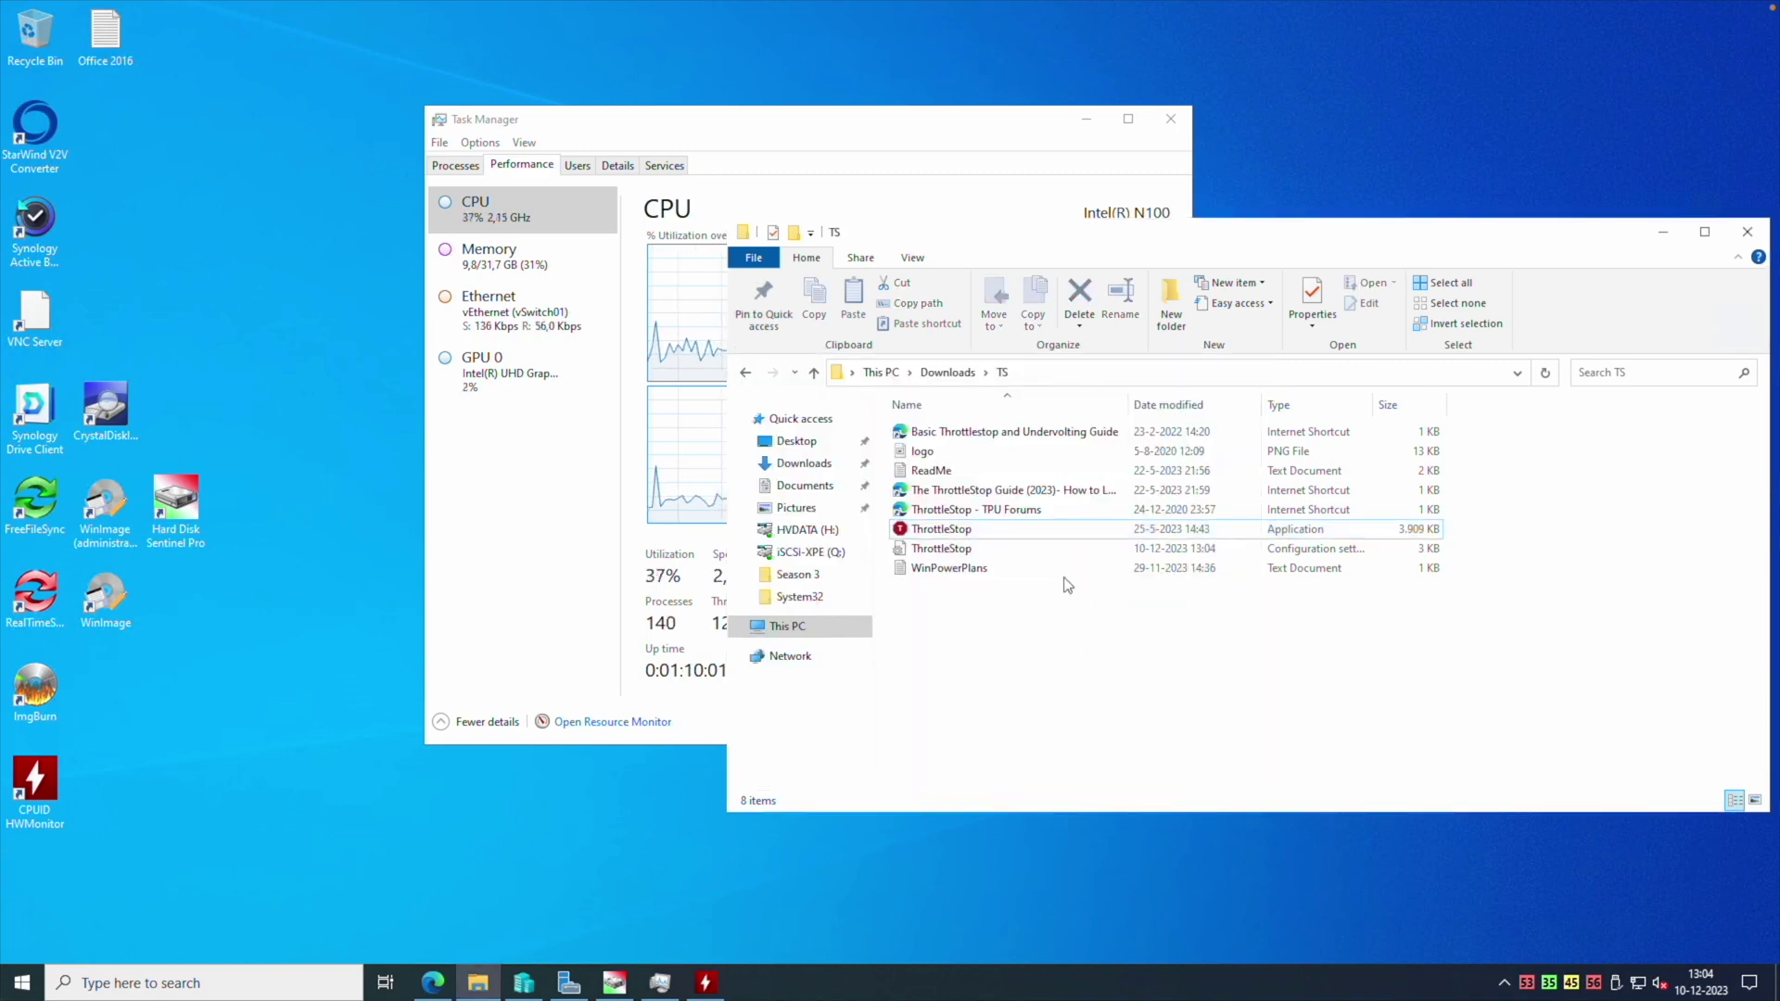
left_click(1662, 232)
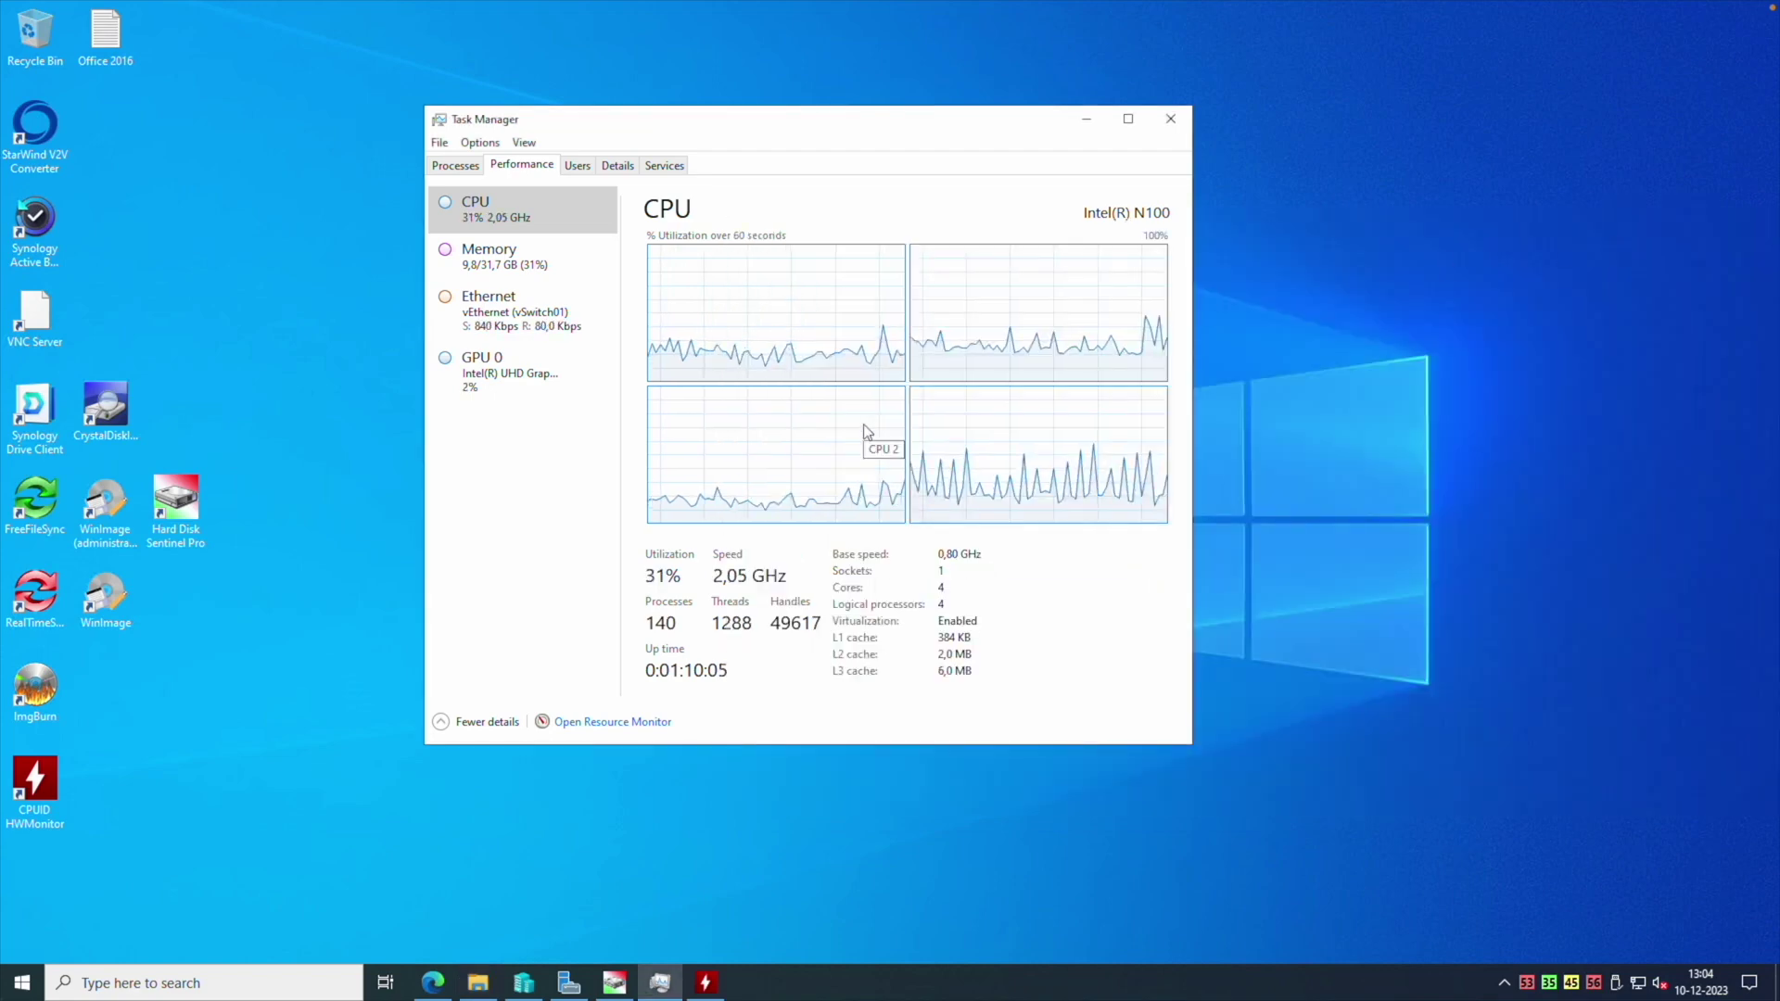
right_click(677, 627)
left_click(560, 572)
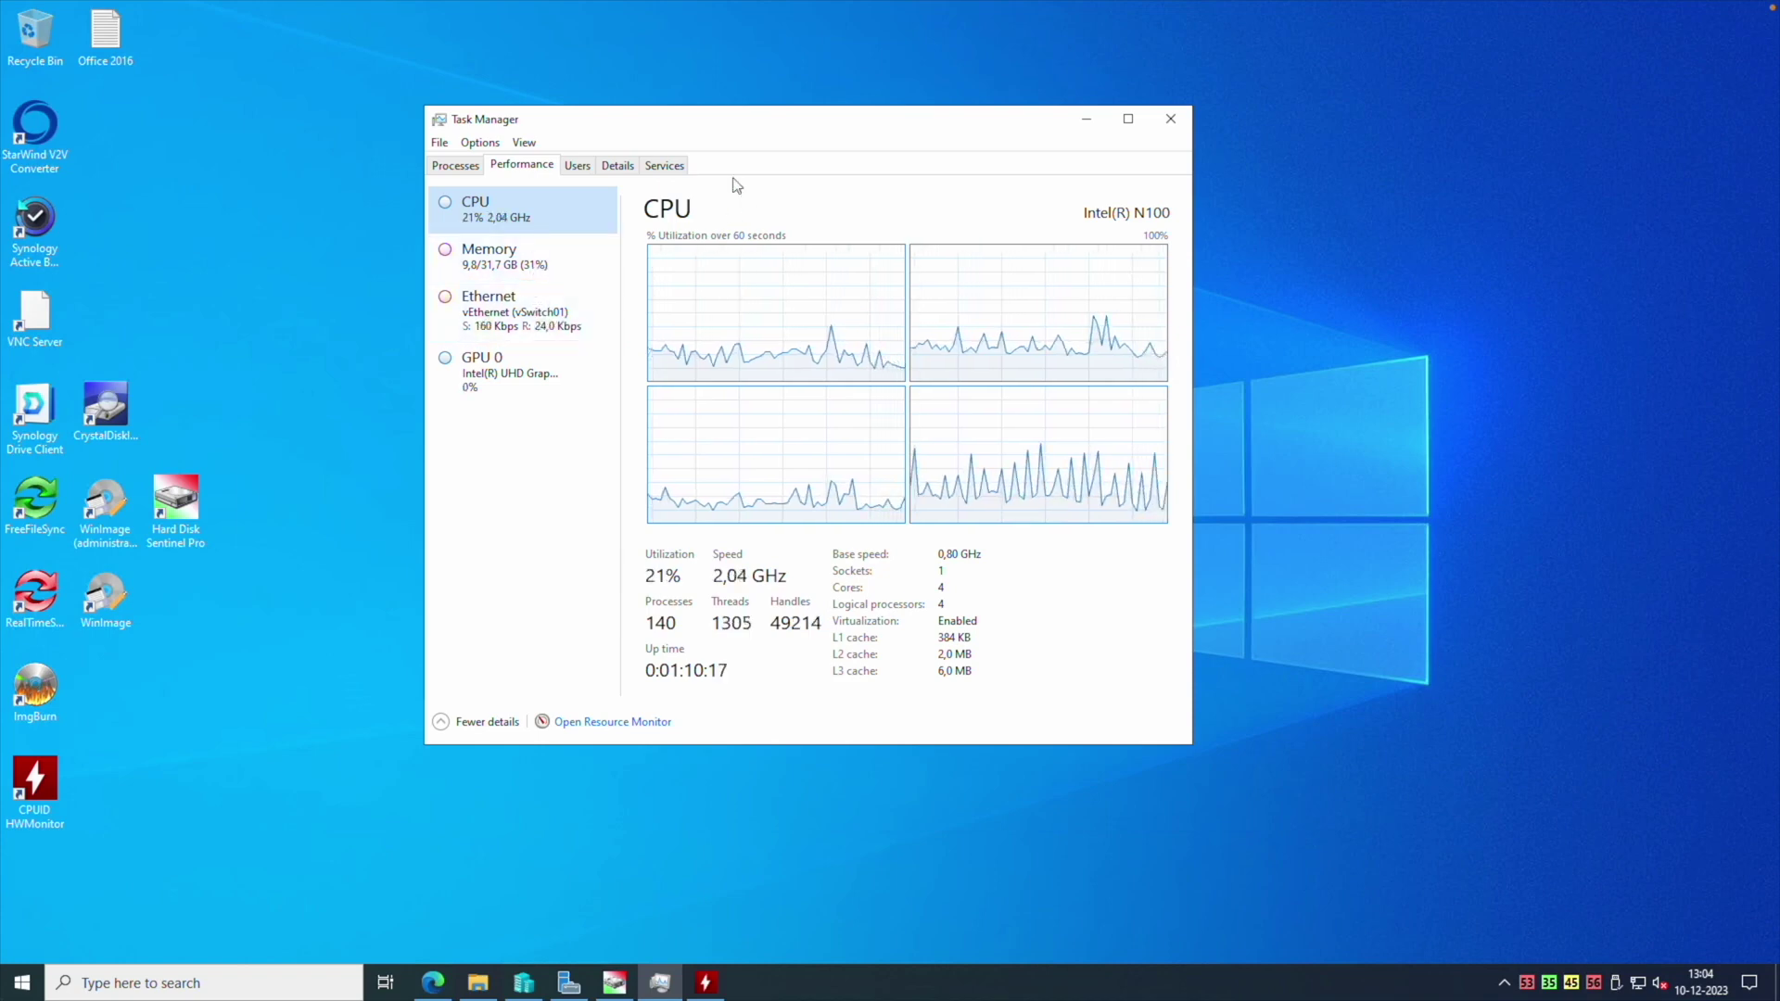
Browse the Users and Details tabs sorted by CPU, then view Hyper-V Ethernet throughput
left_click(586, 171)
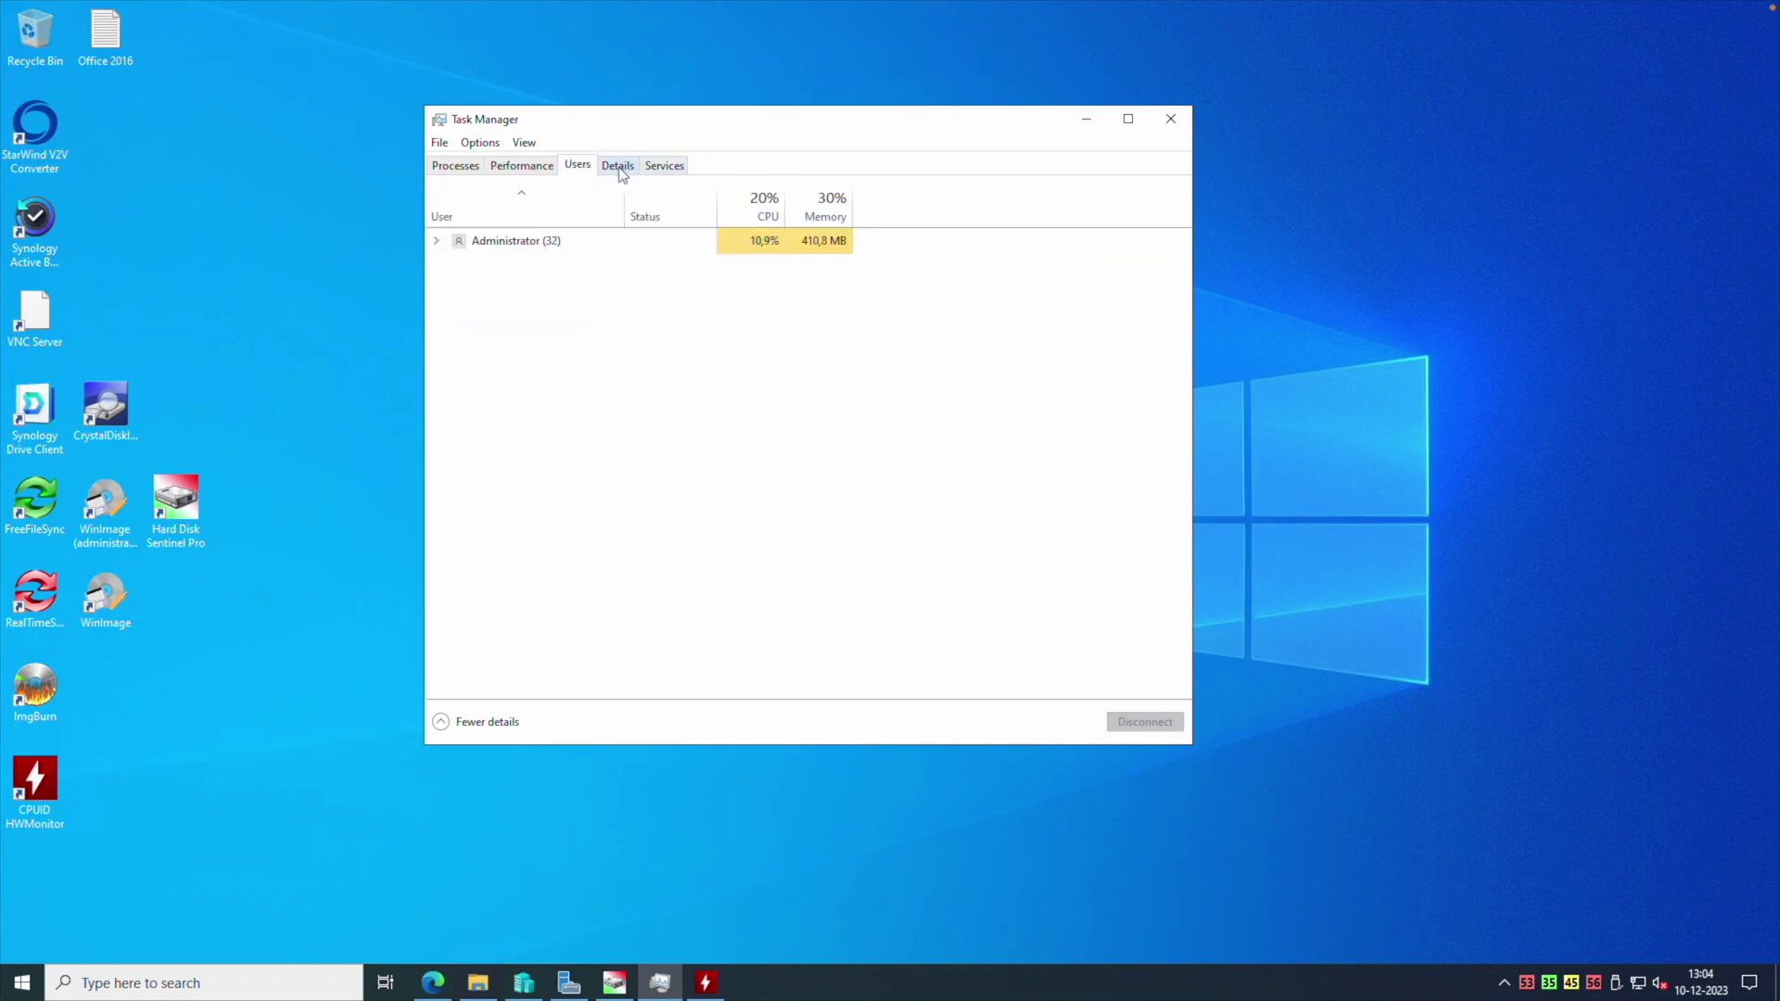
left_click(622, 174)
left_click(830, 197)
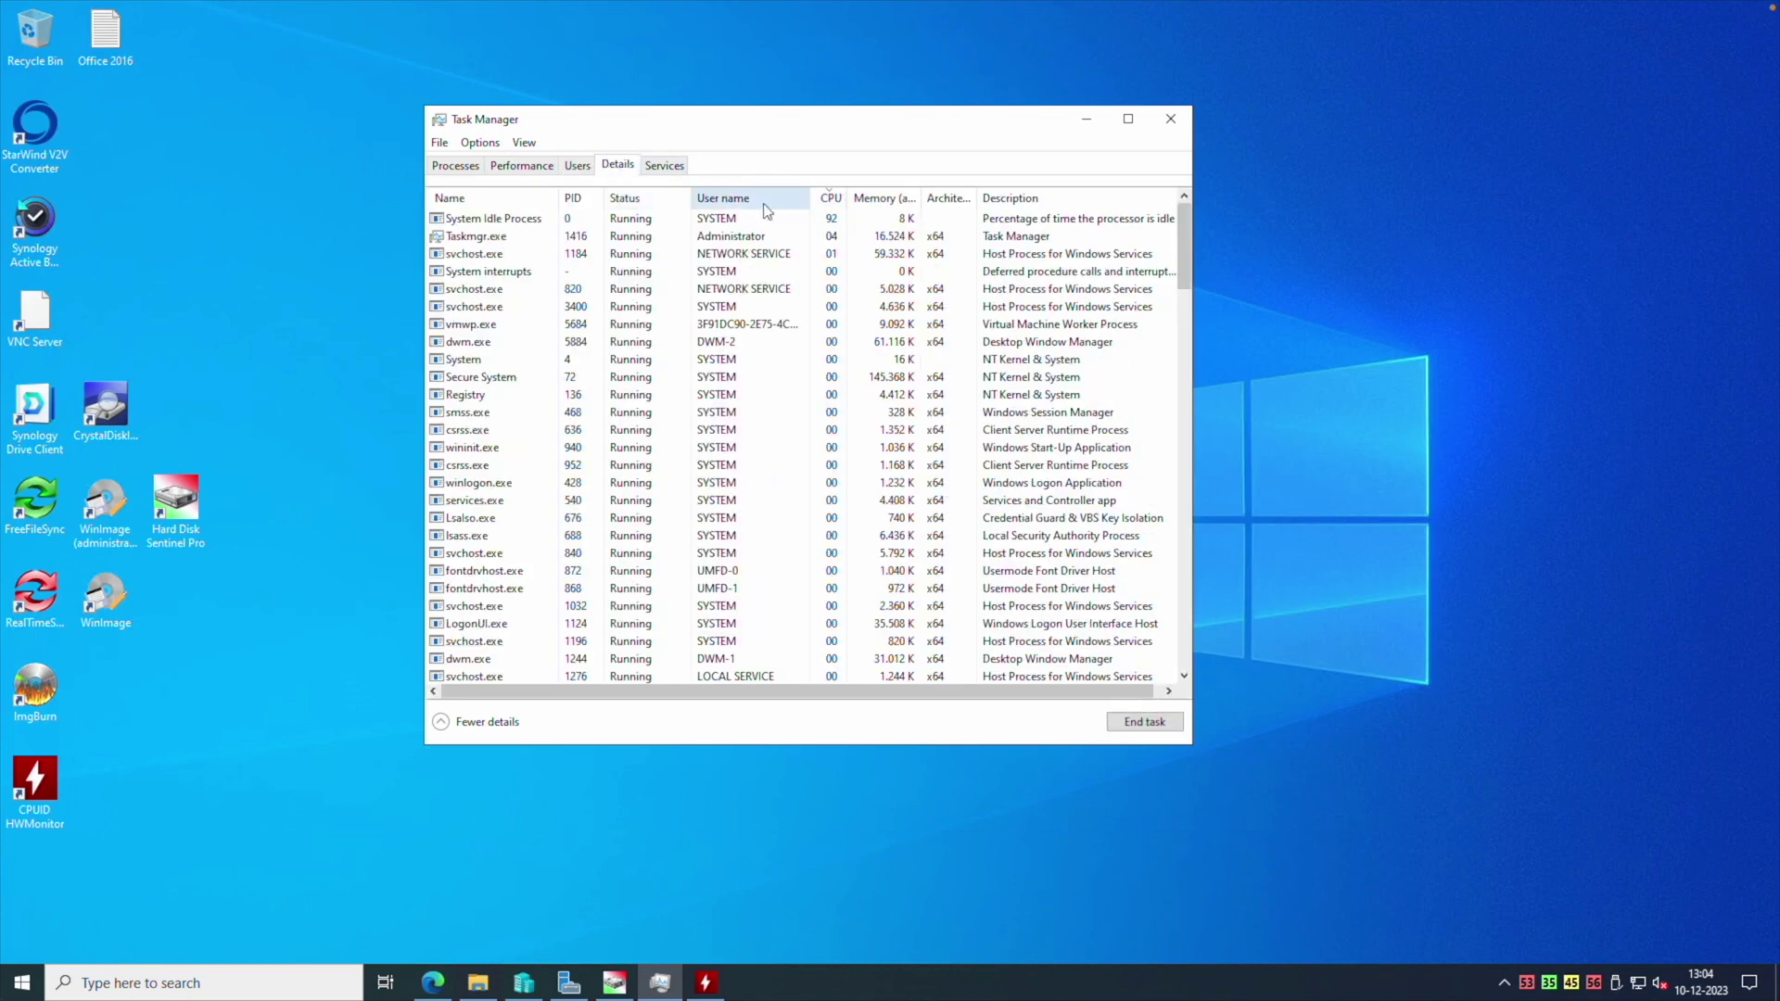
left_click(549, 168)
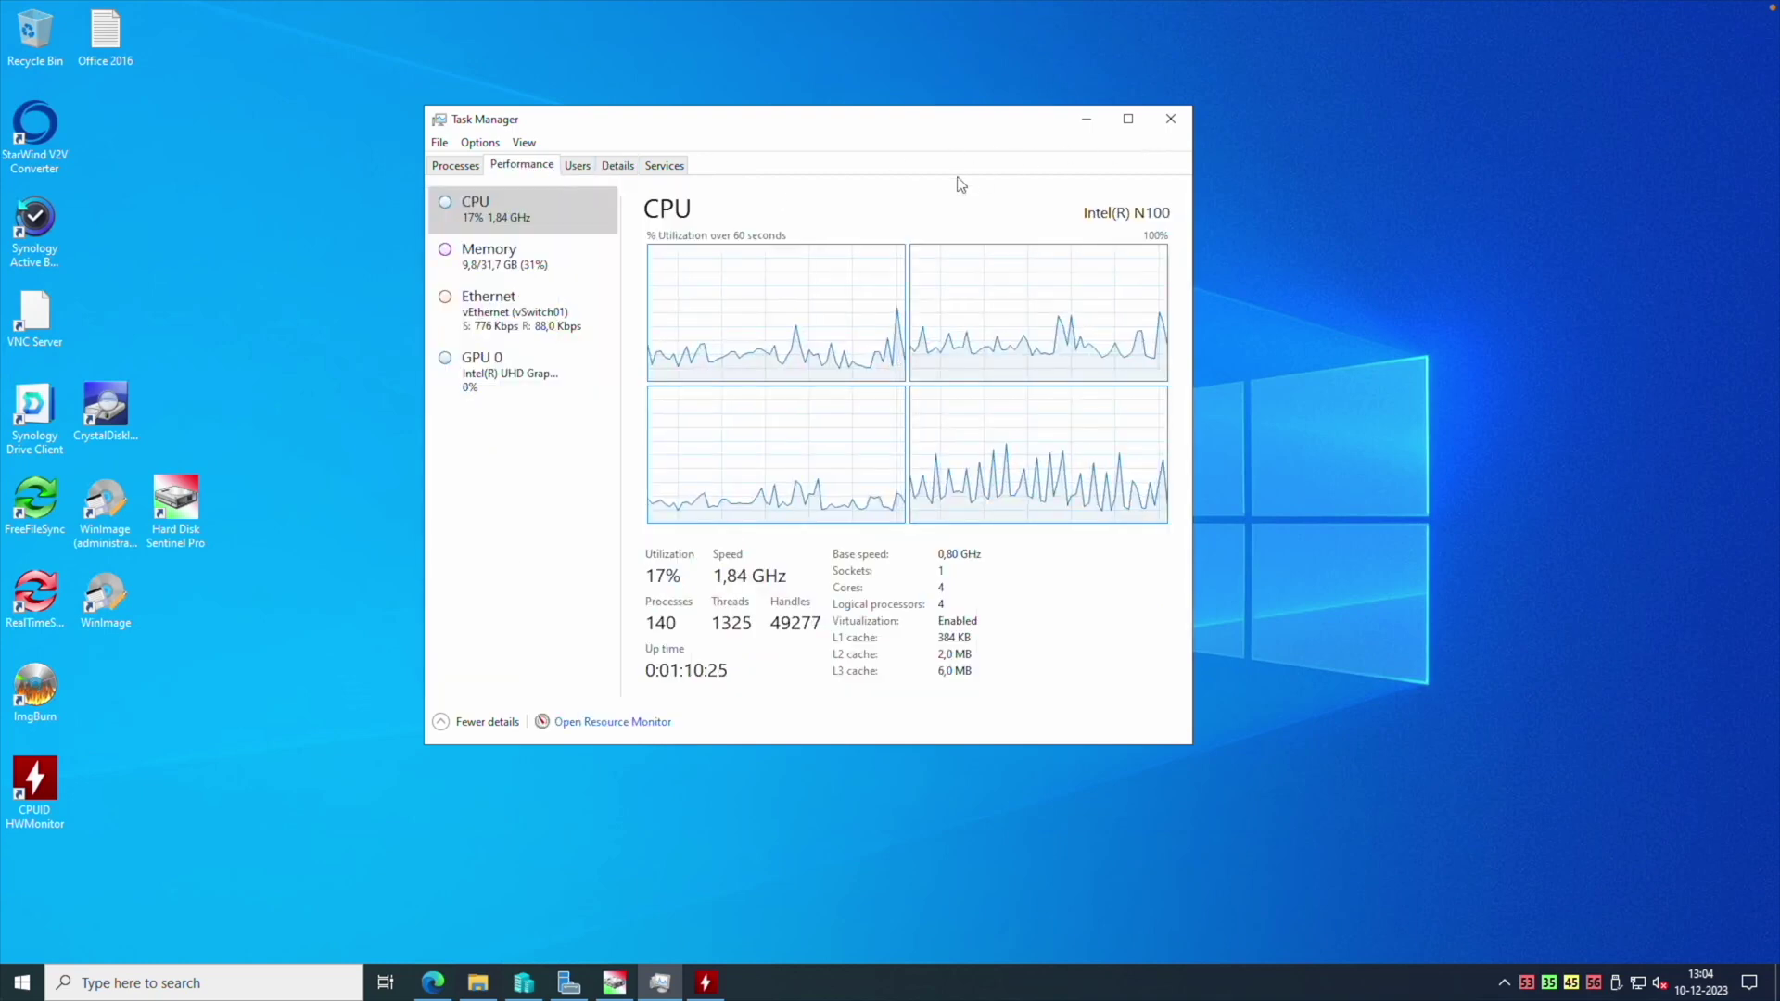
left_click(524, 328)
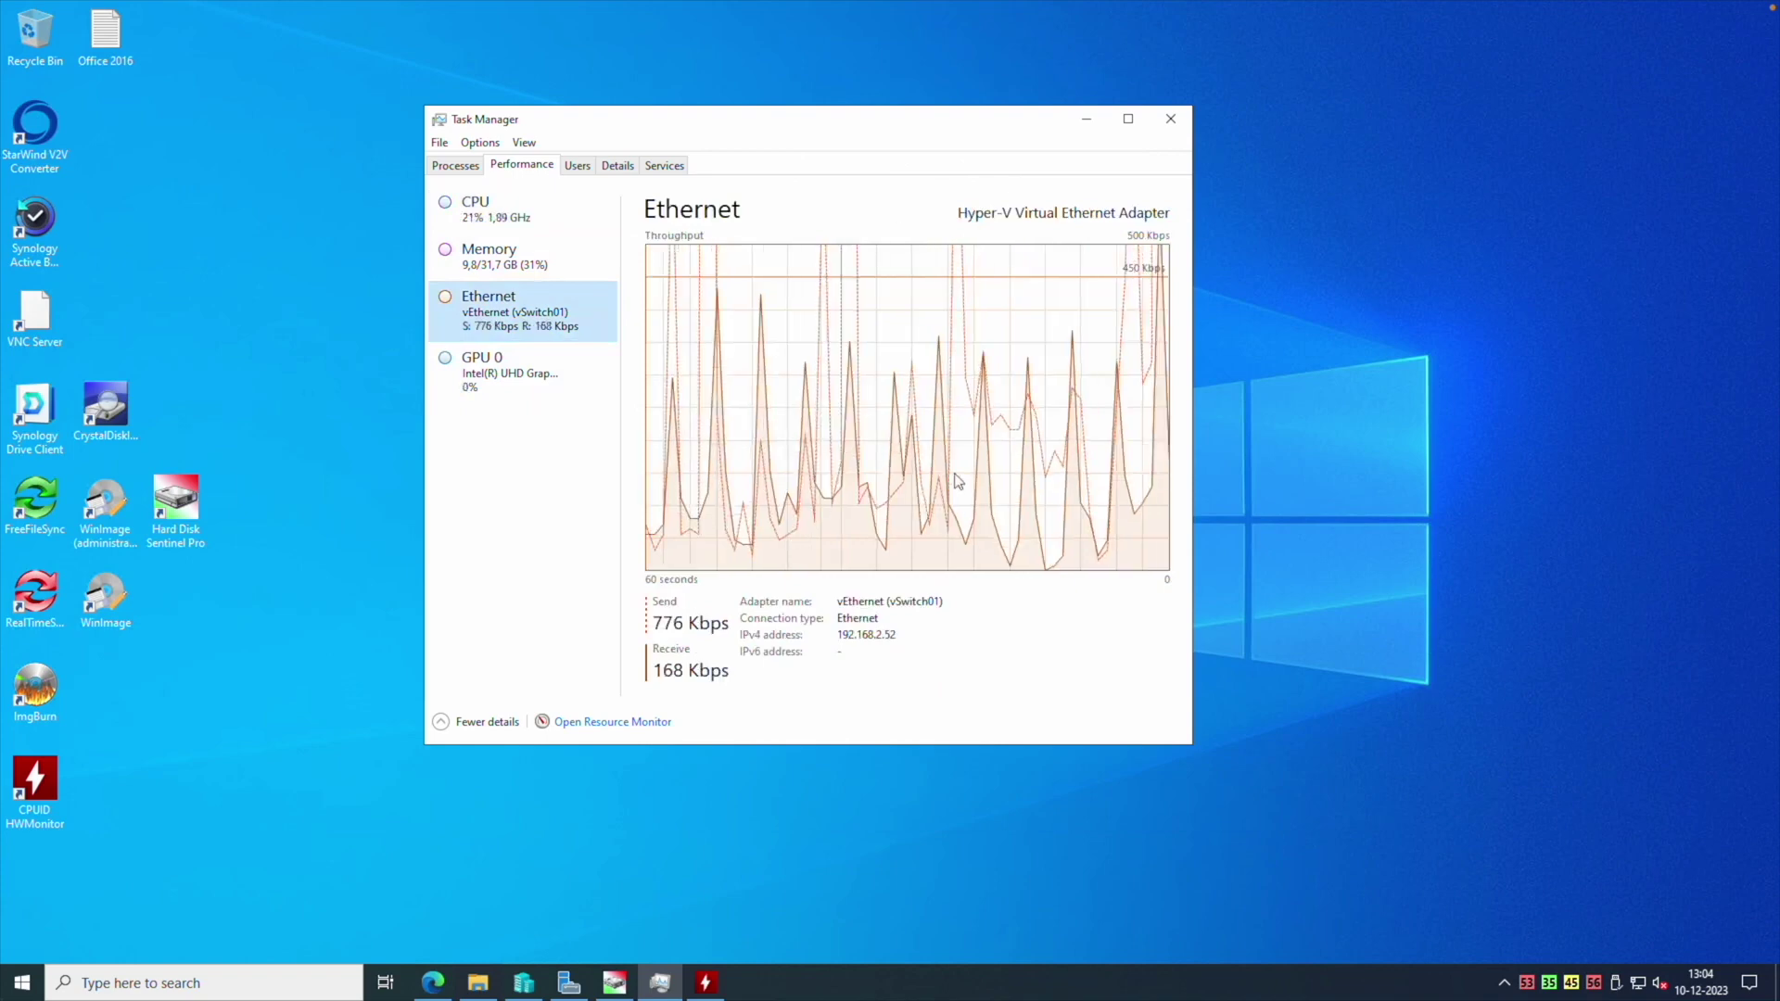